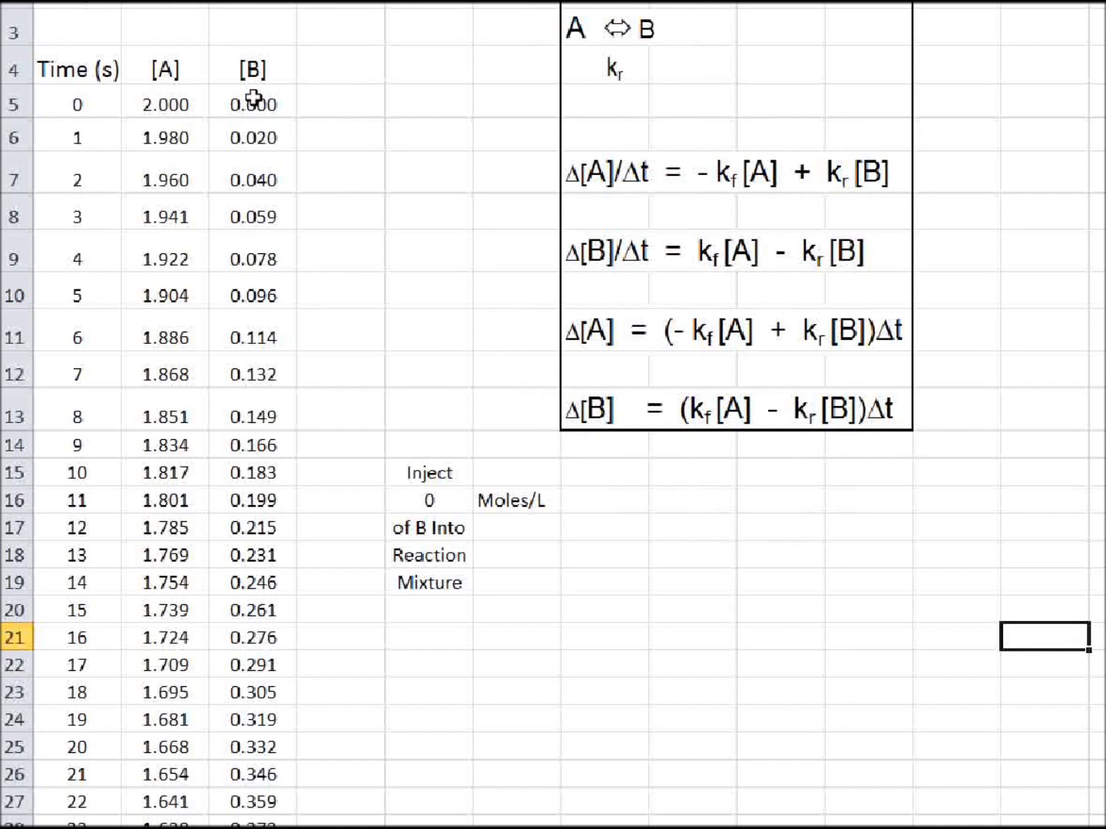
# - Clear the calculated [A] and [B] concentrations from row 6 down, below the time-zero row
pyautogui.moveTo(160, 142); pyautogui.dragTo(299, 824)
pyautogui.hotkey('ctrl', 'BackSpace')
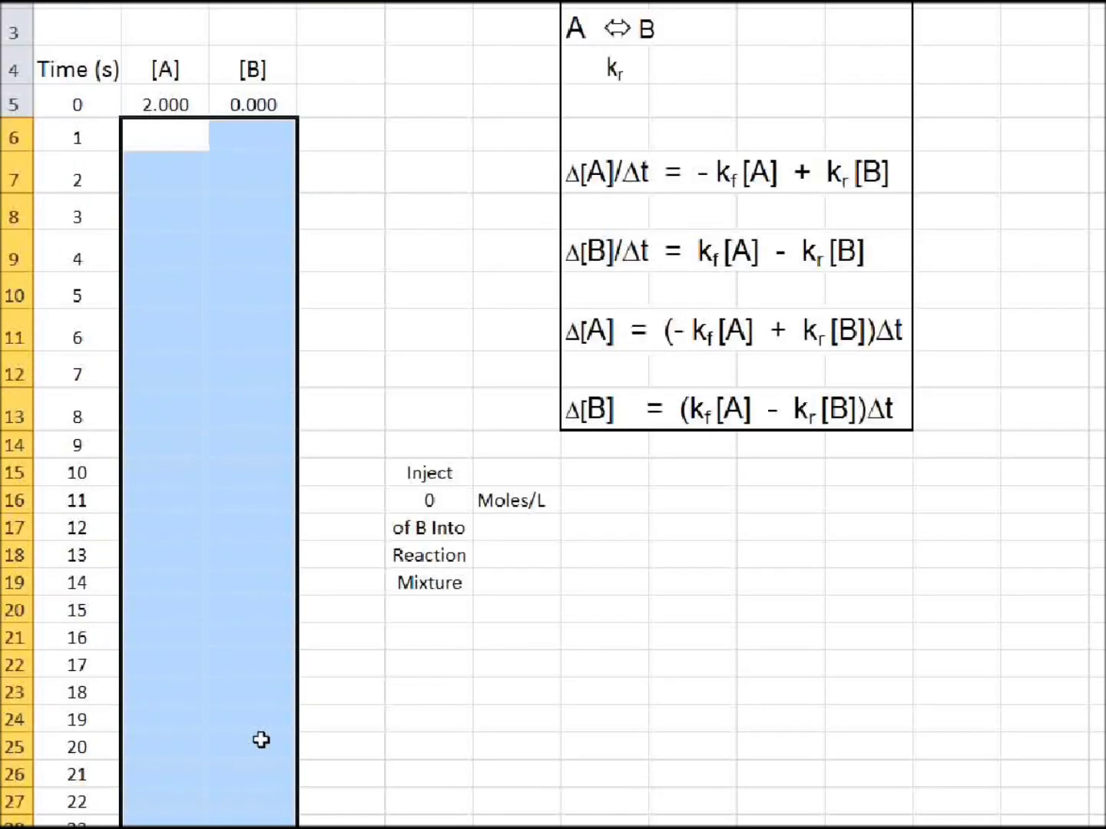
# - Enter the formula =B5-$B$1*B5+$B$2*C5 in cell B6 for [A] at time 1
pyautogui.click(183, 132)
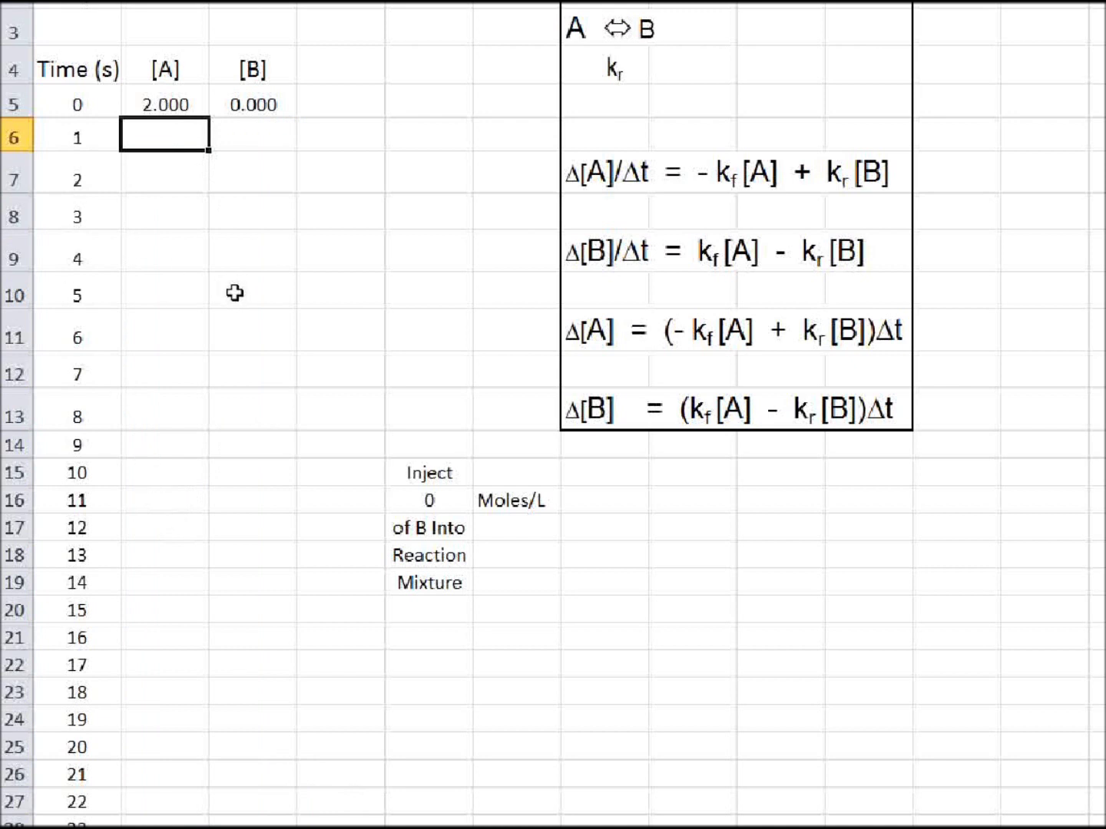
pyautogui.write('=')
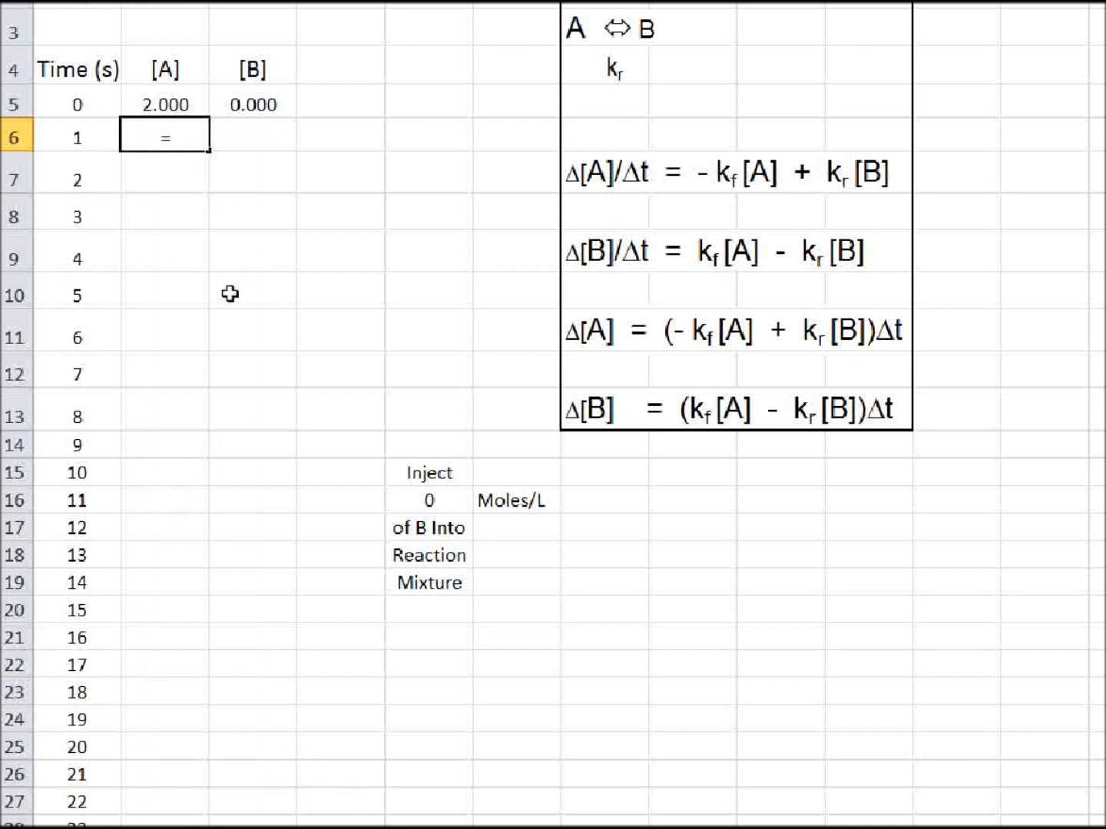
pyautogui.click(174, 105)
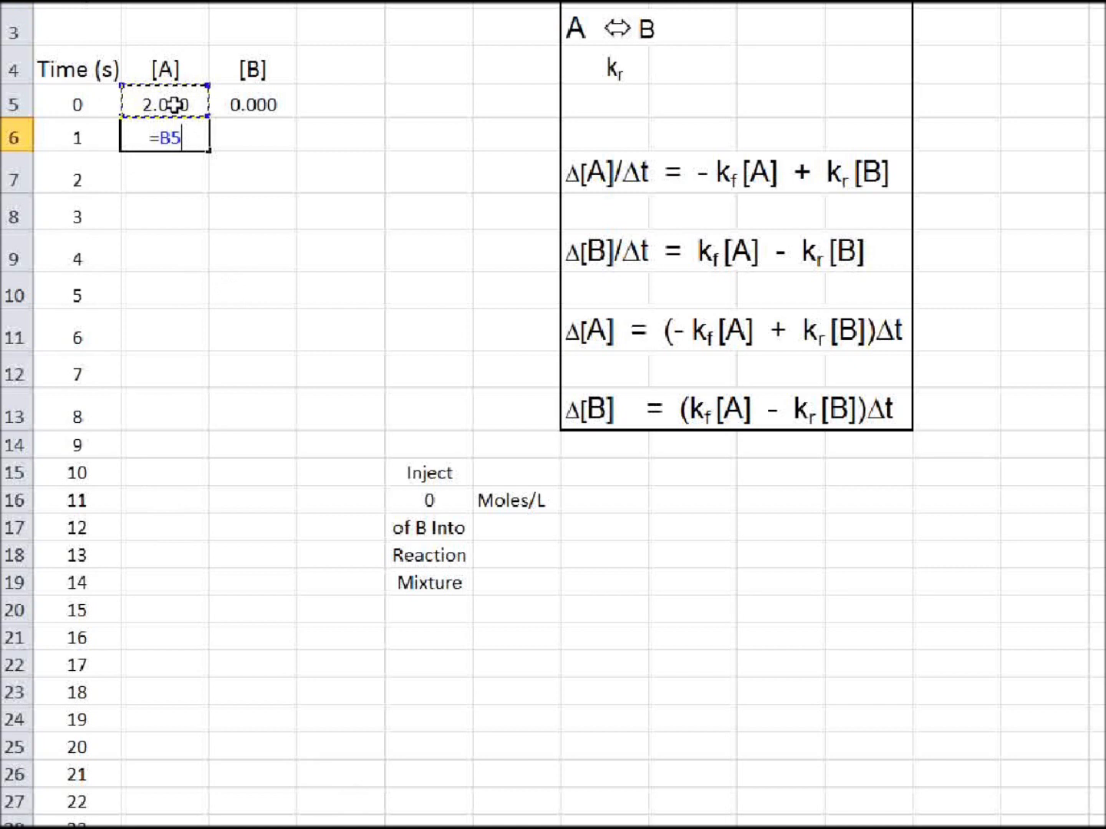
pyautogui.write('-')
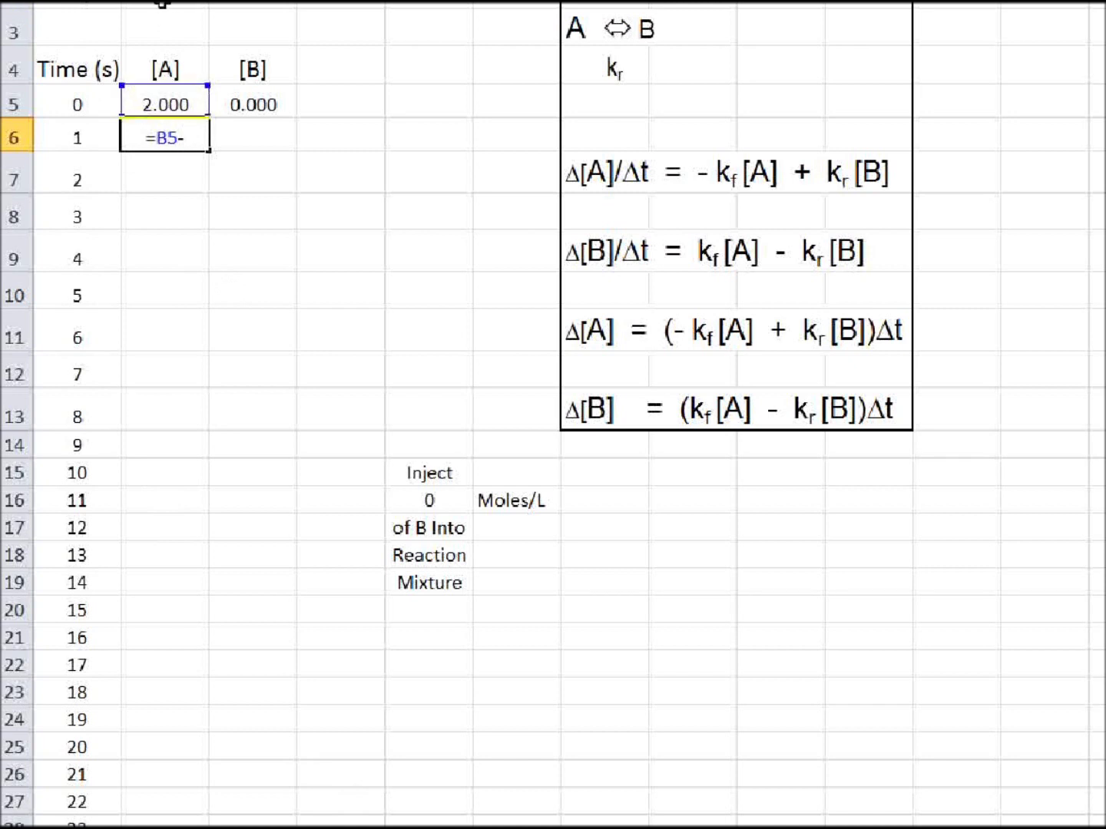
pyautogui.write('B1')
pyautogui.press('F4')
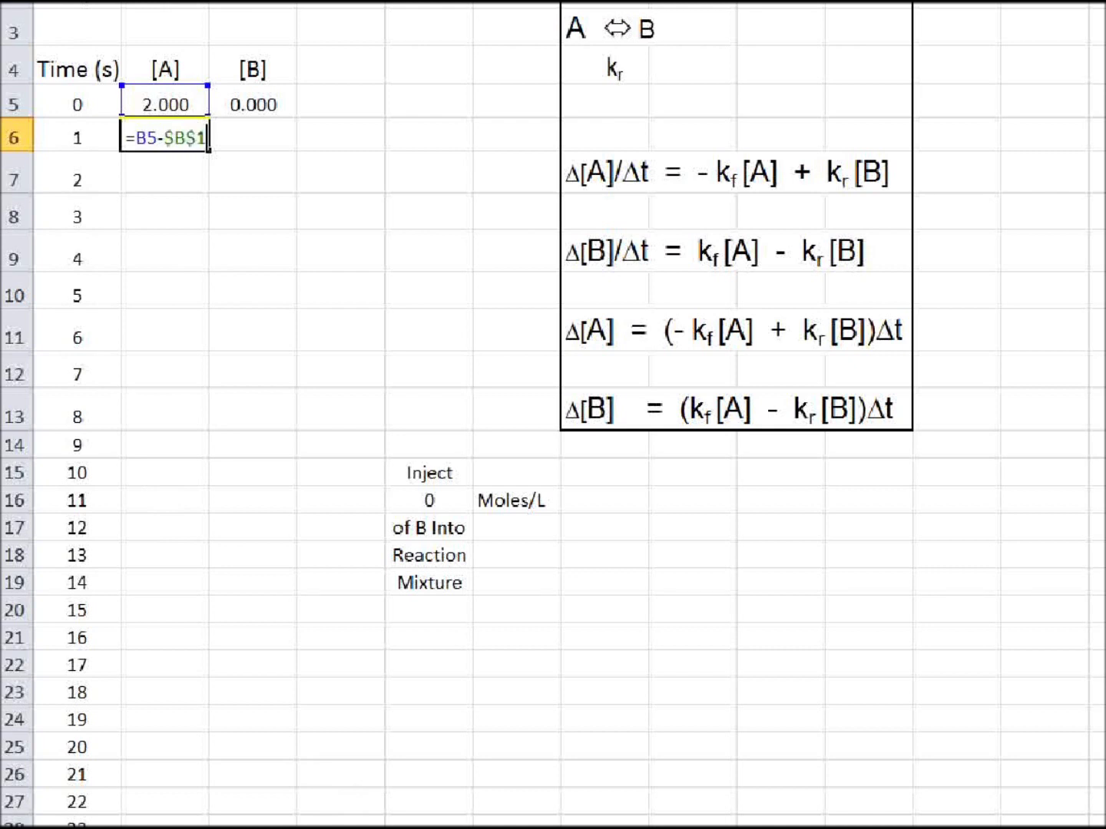
pyautogui.write('*')
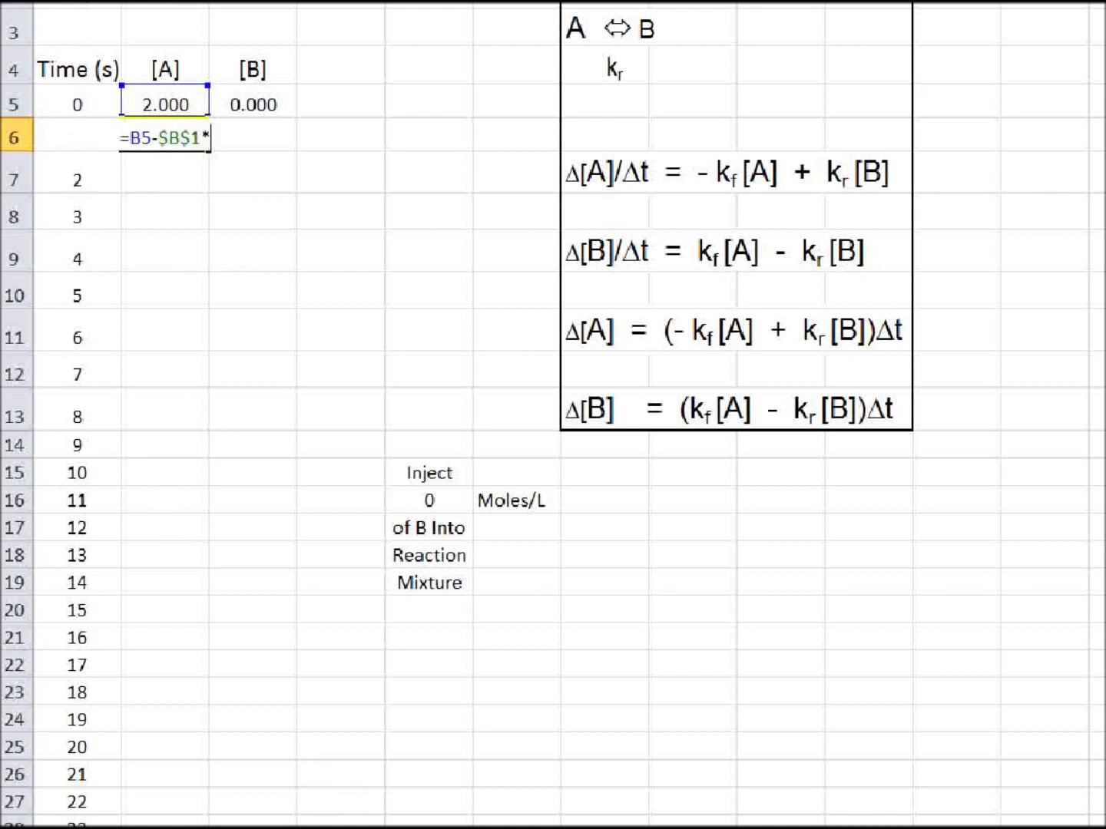
pyautogui.click(165, 104)
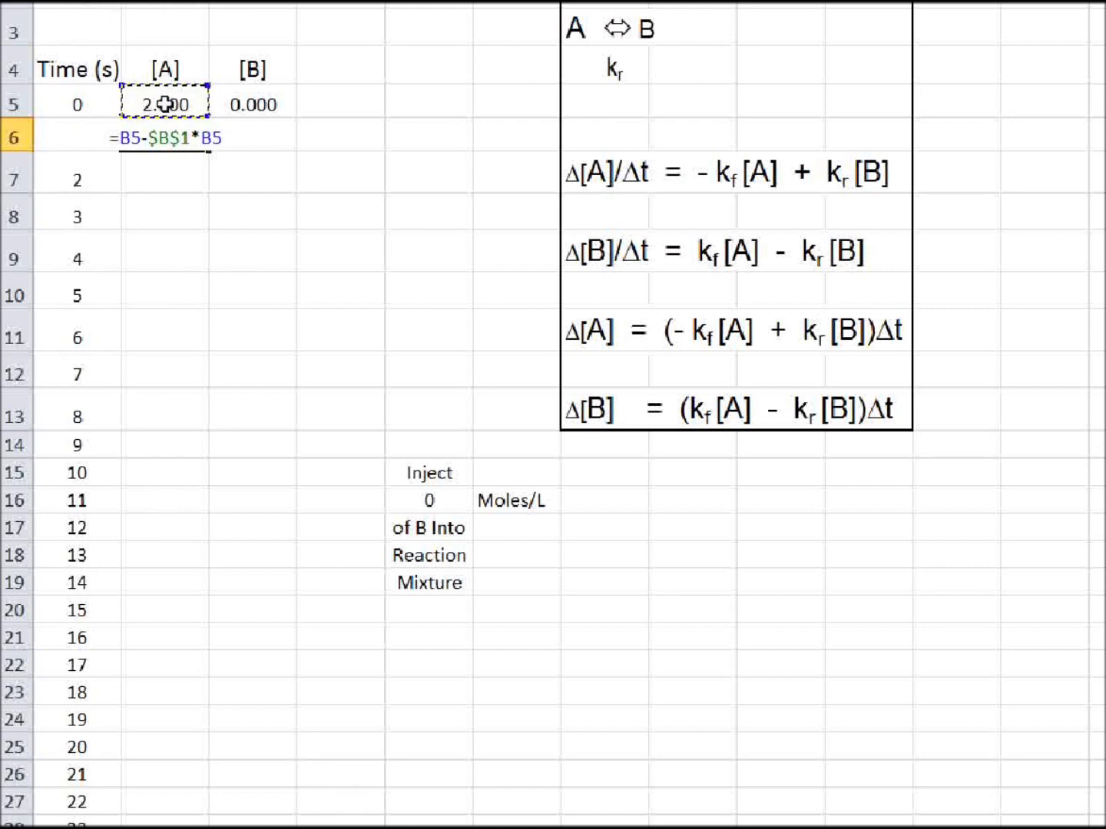
pyautogui.write('+')
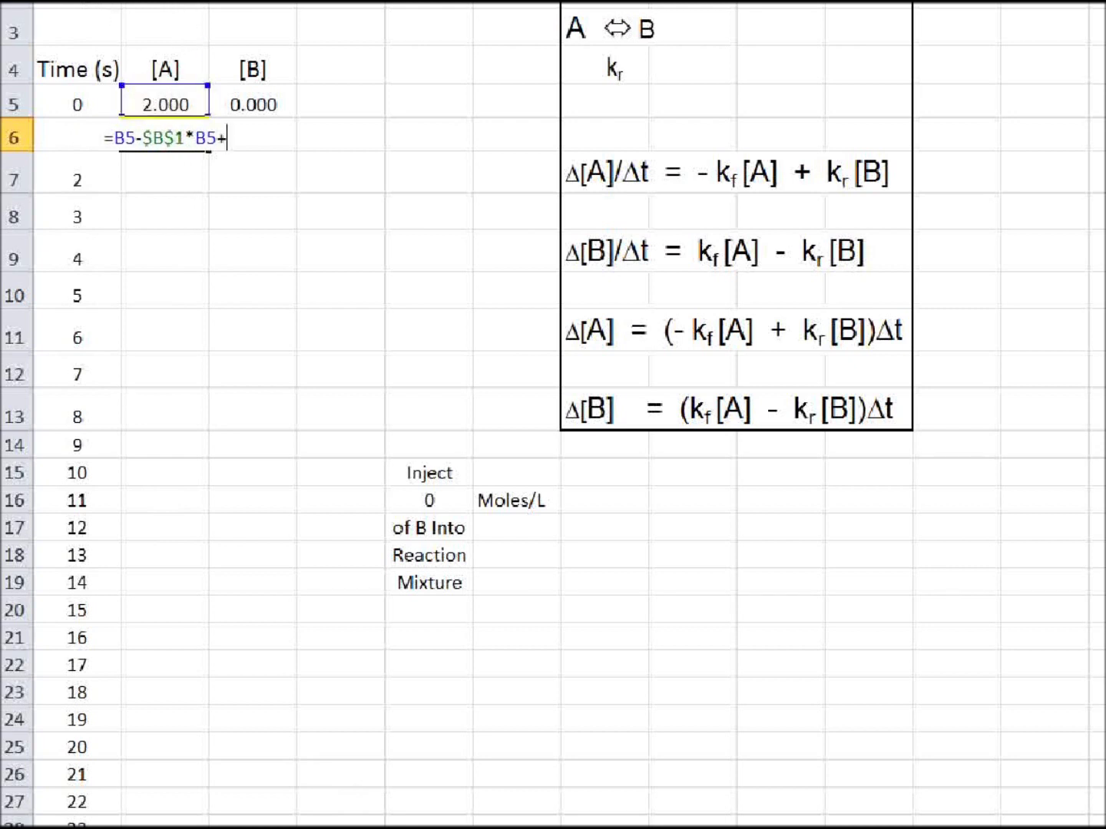
pyautogui.press('Up')
pyautogui.press('Up')
pyautogui.press('Up')
pyautogui.press('Up')
pyautogui.press('F4')
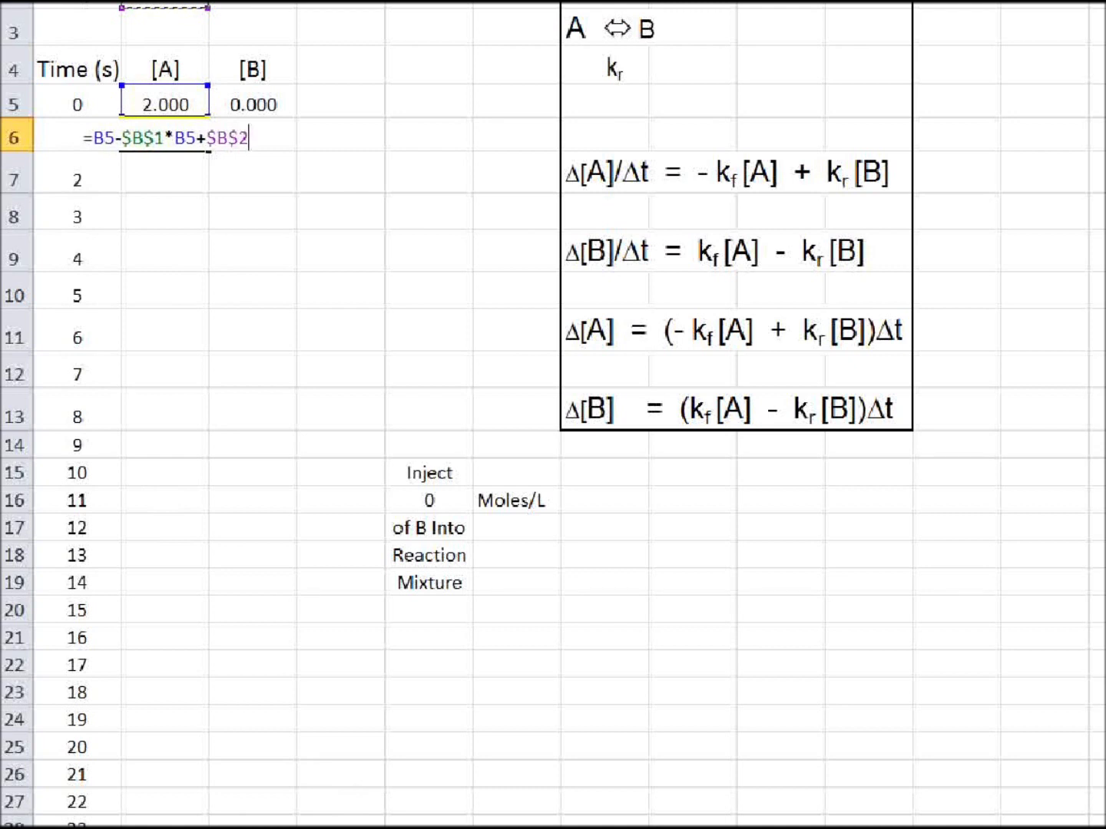
pyautogui.write('*')
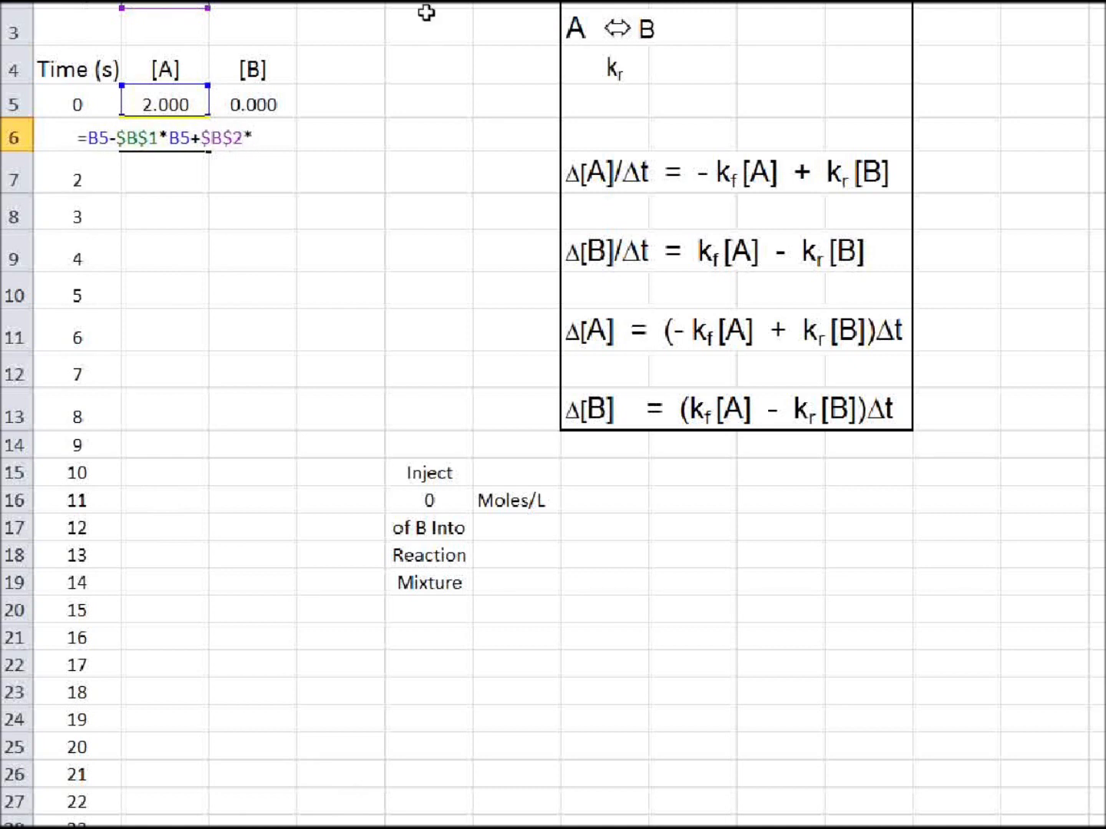
pyautogui.click(256, 105)
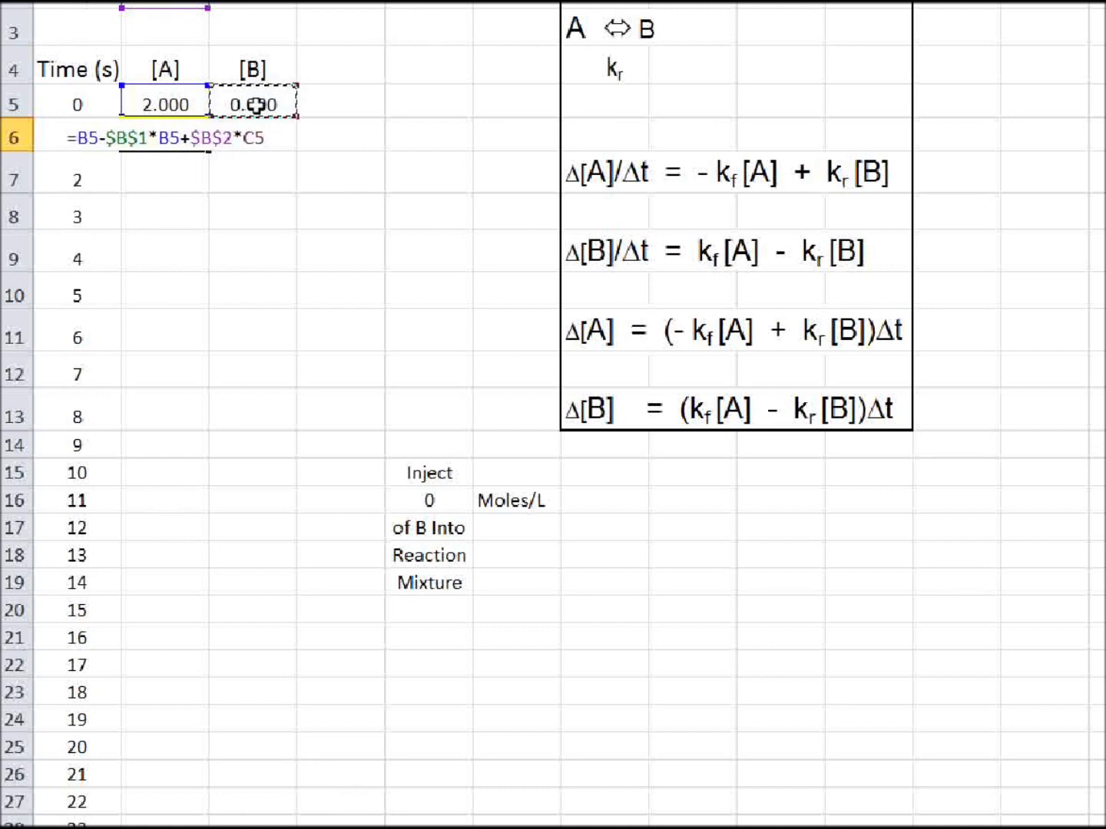
pyautogui.press('Return')
# - Enter the formula =C5+$B$1*B5-$B$2*C5 in cell C6 for [B] at time 1
pyautogui.click(273, 143)
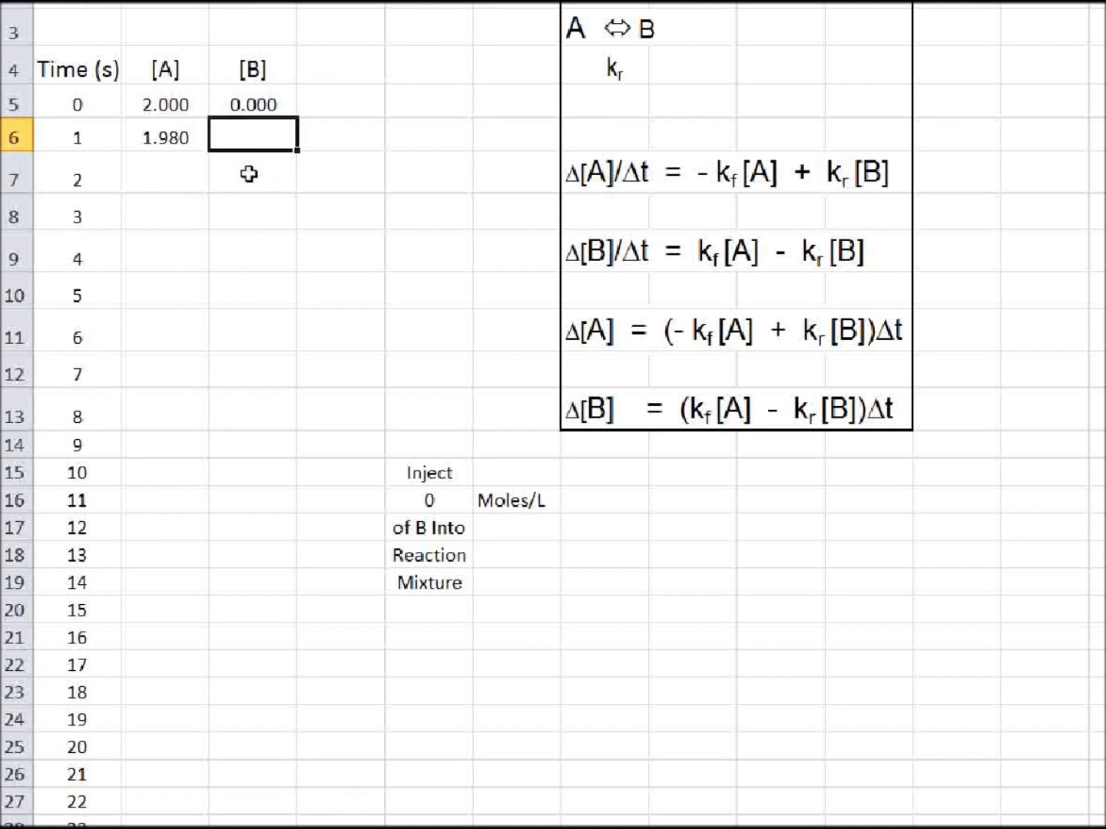
pyautogui.write('=')
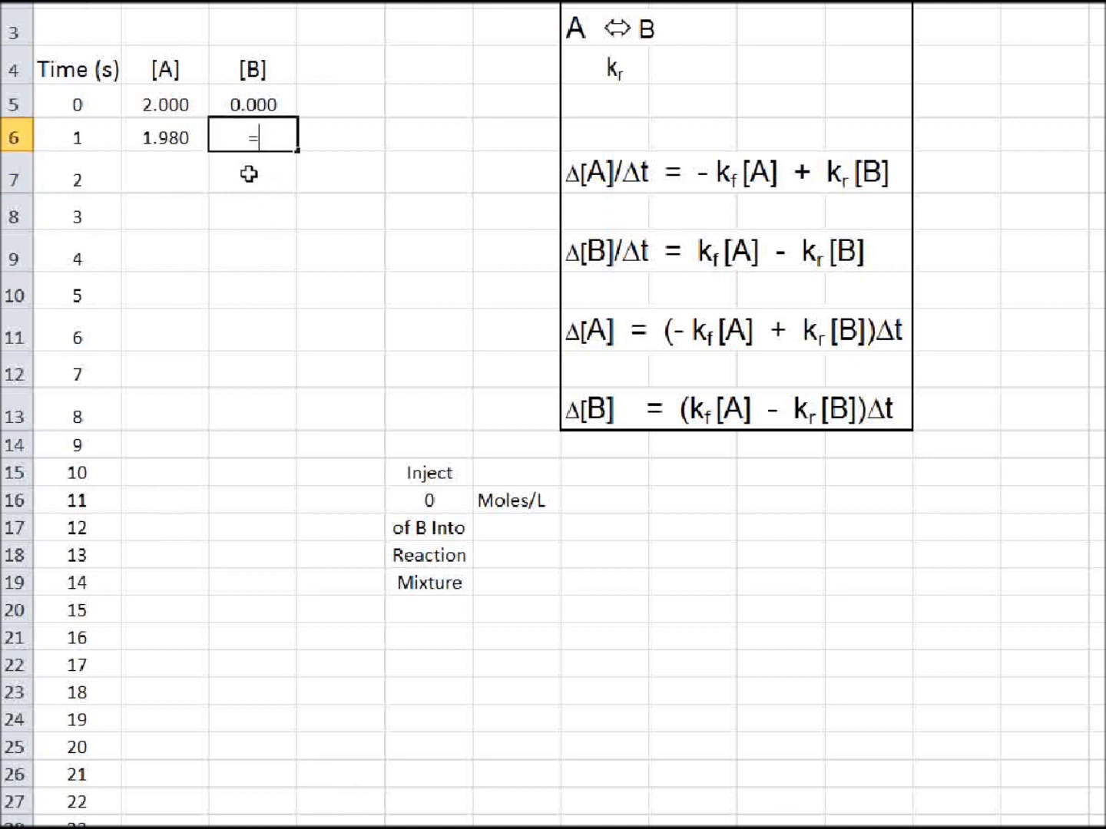
pyautogui.click(258, 102)
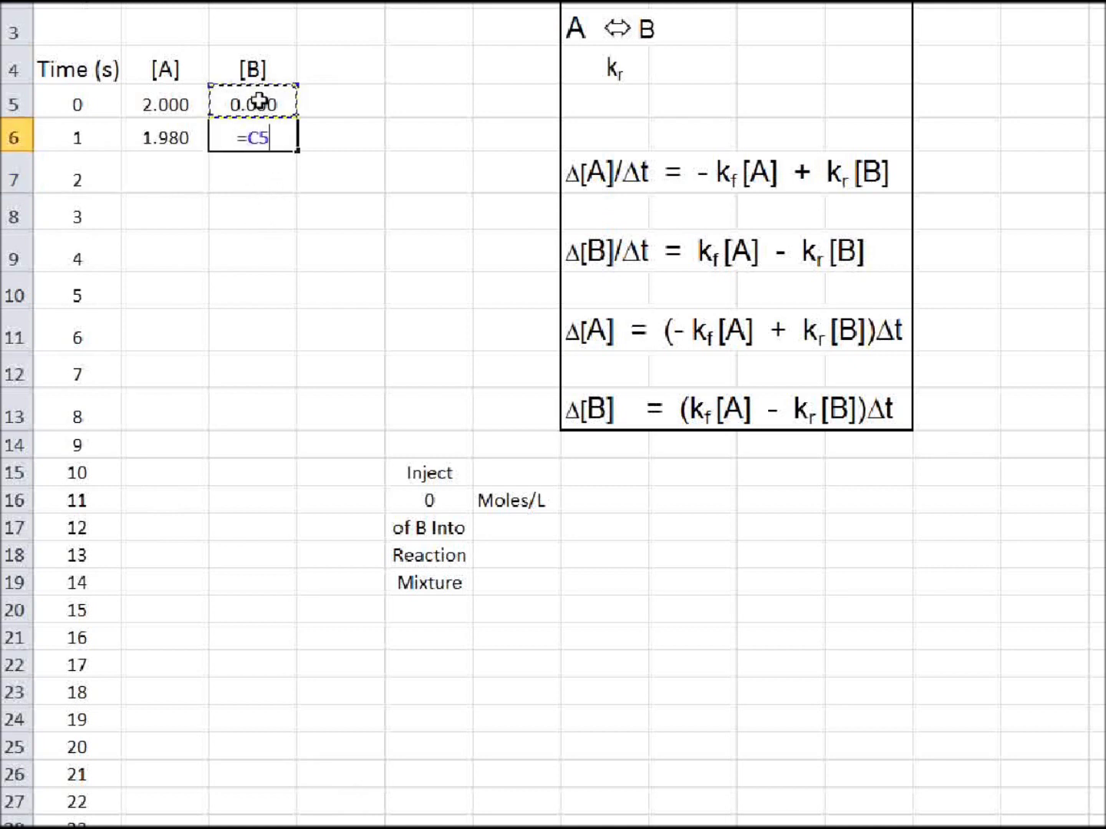
pyautogui.write('+B1')
pyautogui.press('F4')
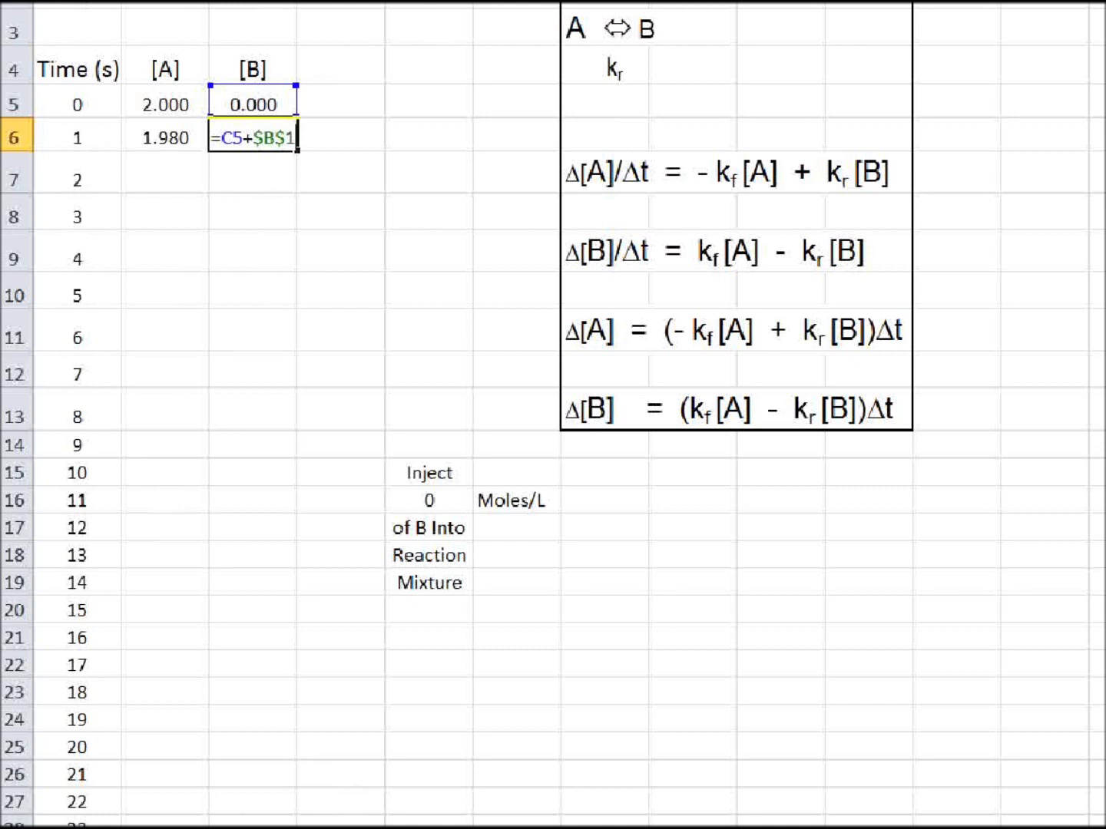
pyautogui.write('*')
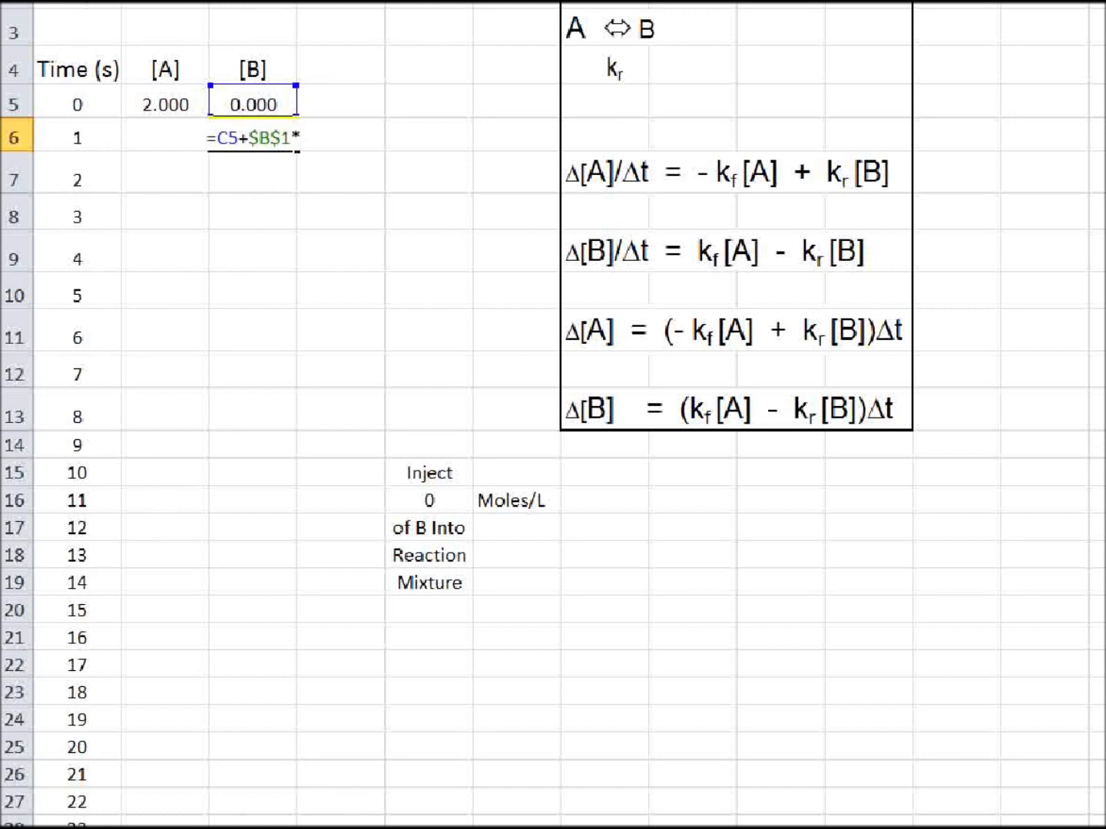
pyautogui.click(166, 103)
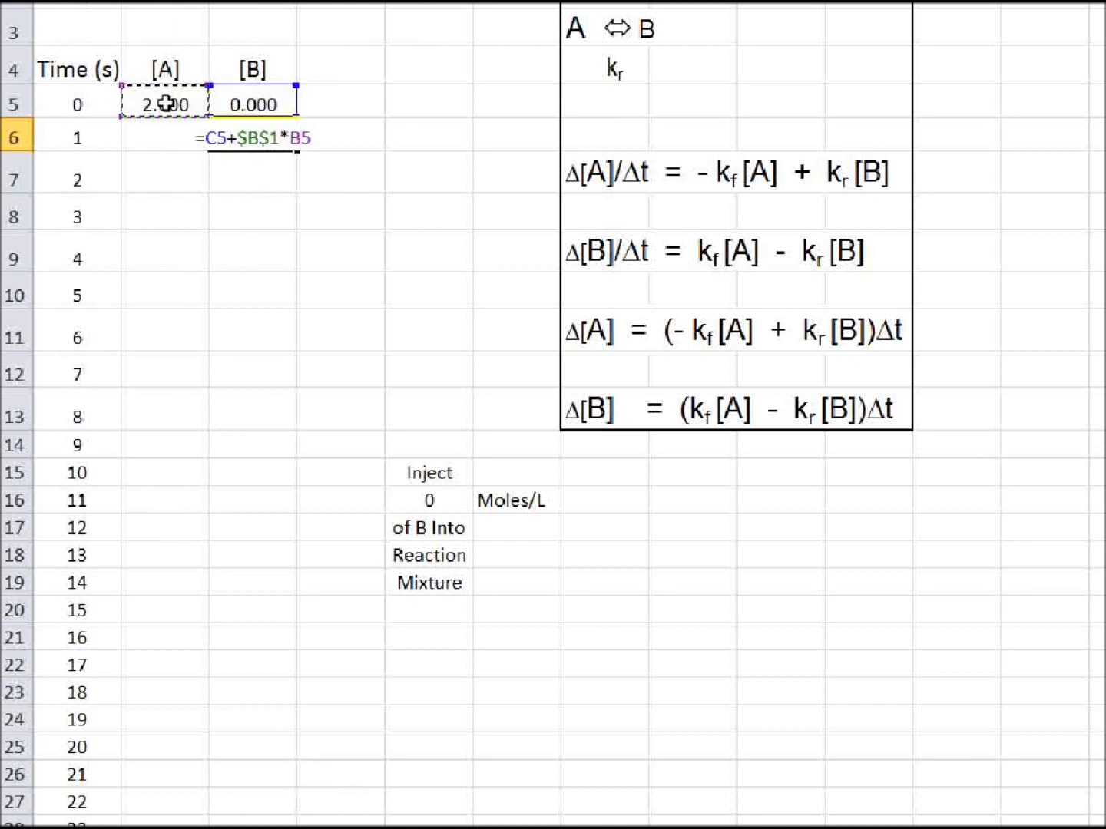
pyautogui.write('-')
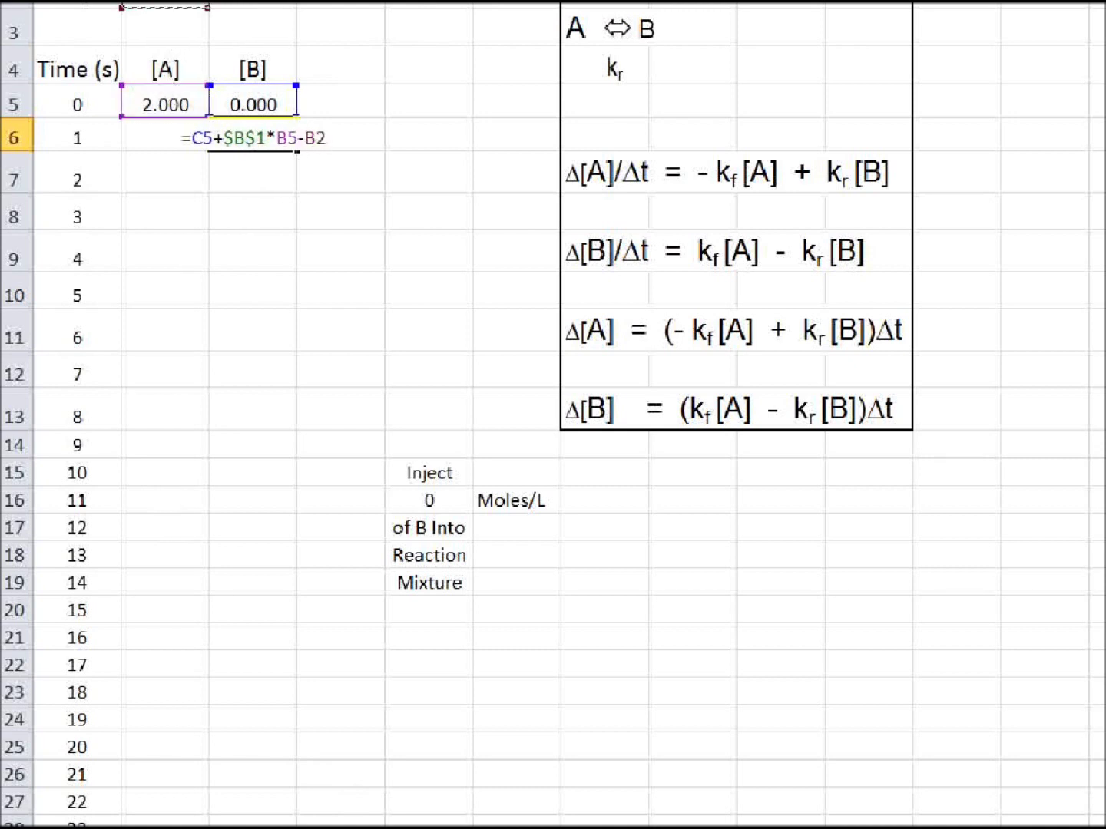
pyautogui.press('F4')
pyautogui.write('*')
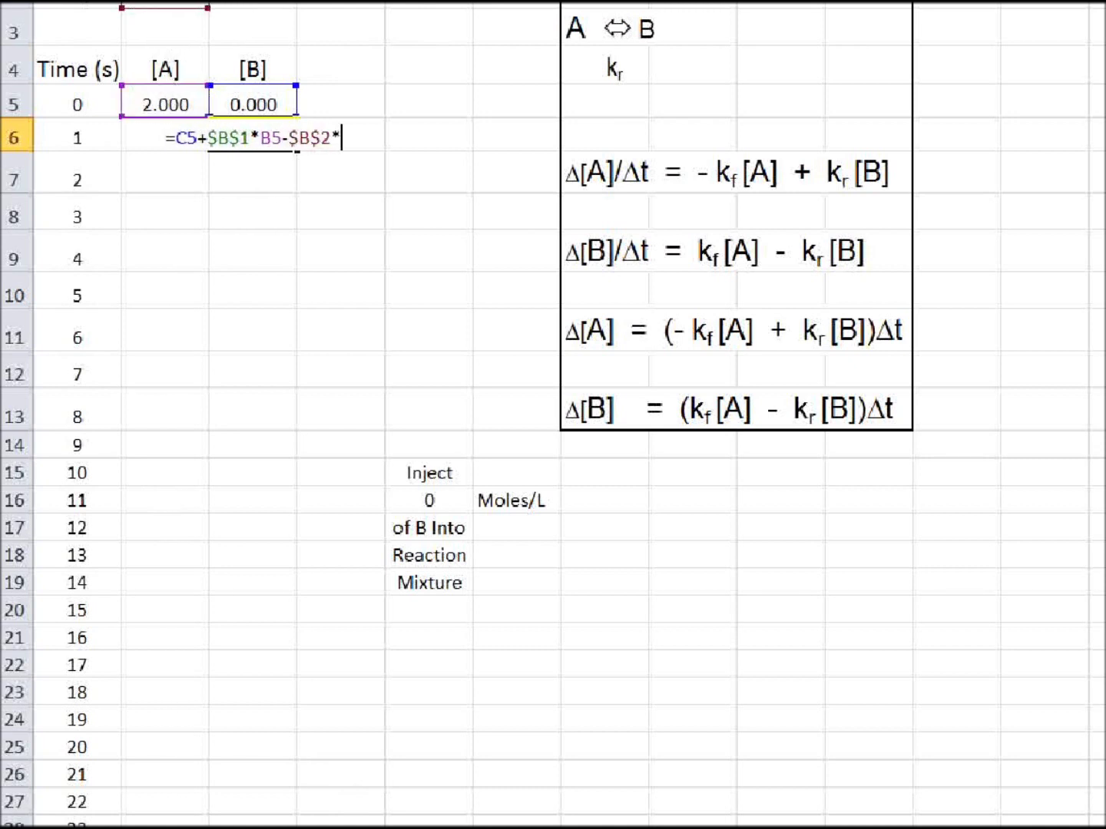
pyautogui.click(257, 108)
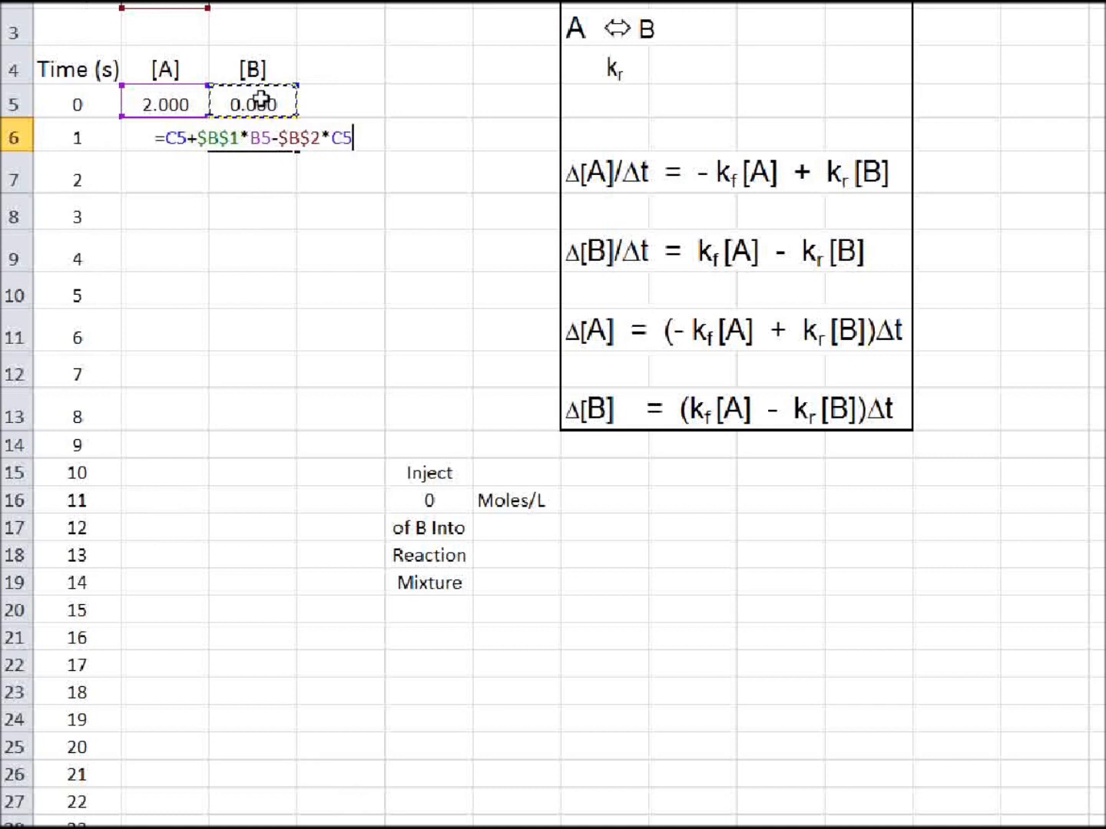
pyautogui.press('Return')
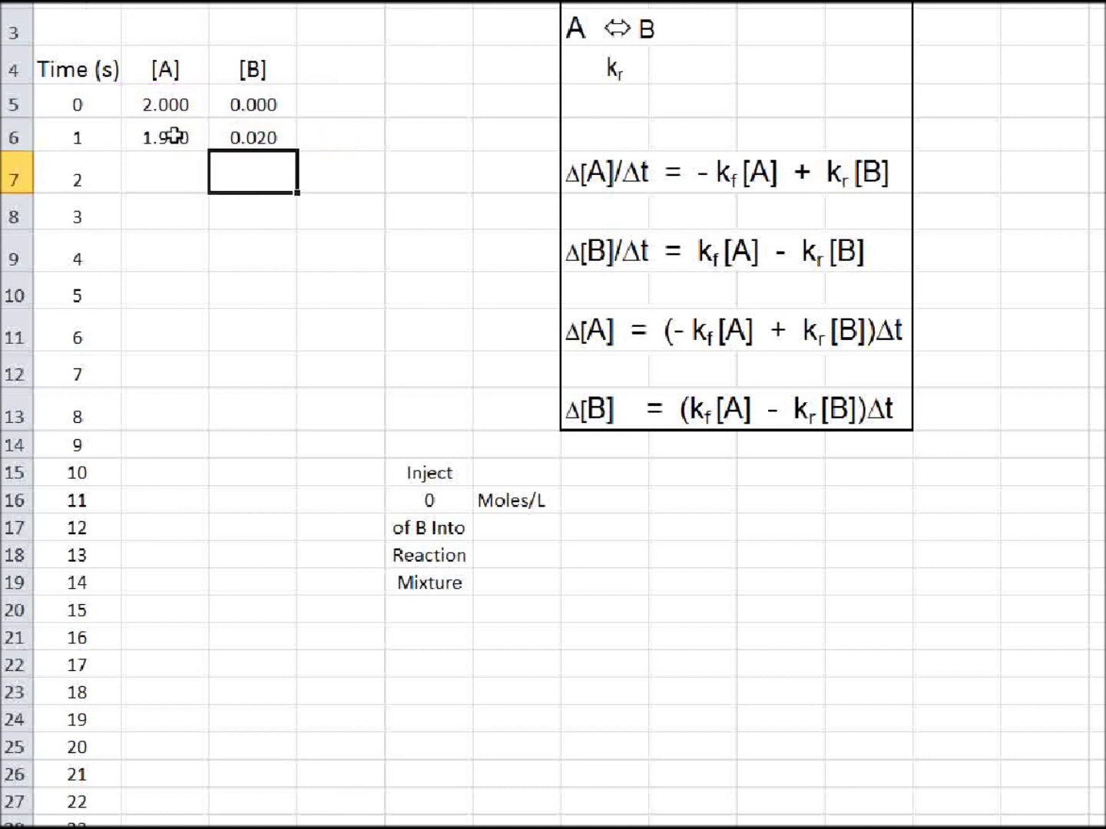
# - Fill the [A] and [B] formulas from row 6 down along the whole time column and return to the top rows
pyautogui.moveTo(173, 137); pyautogui.dragTo(217, 136)
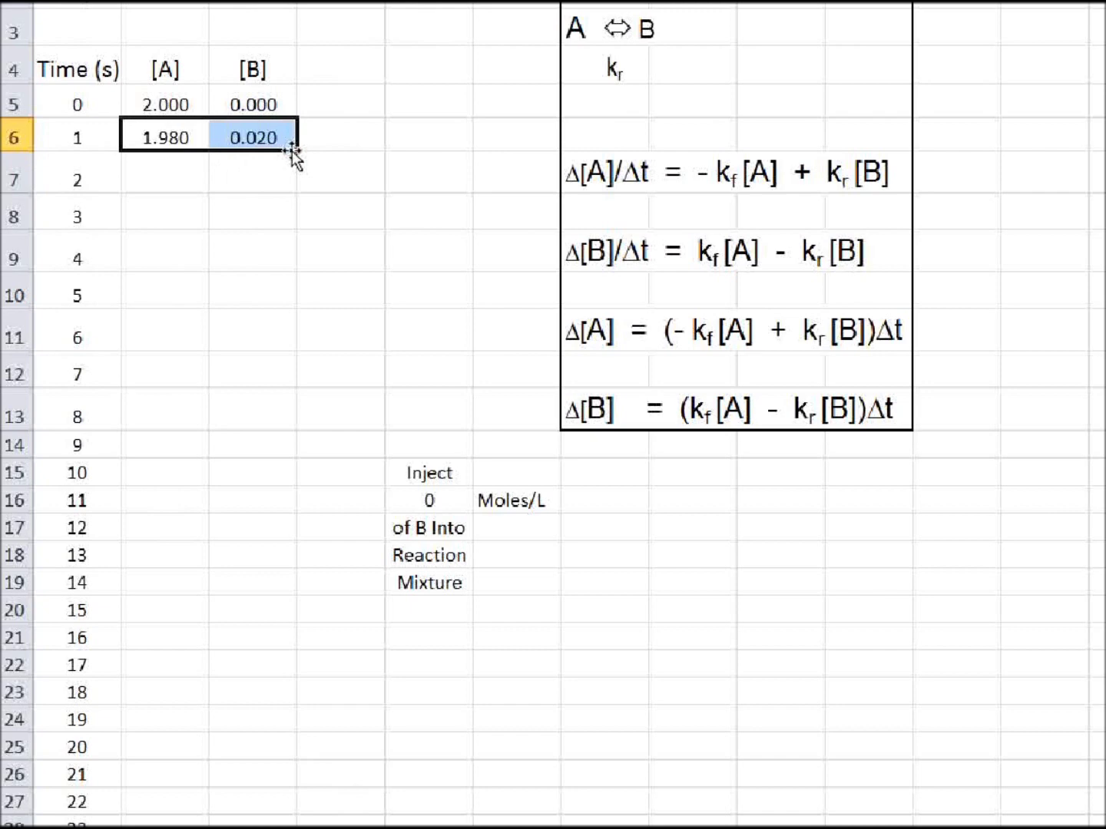
pyautogui.moveTo(296, 151); pyautogui.dragTo(261, 798)
pyautogui.scroll(20, 742, 362)
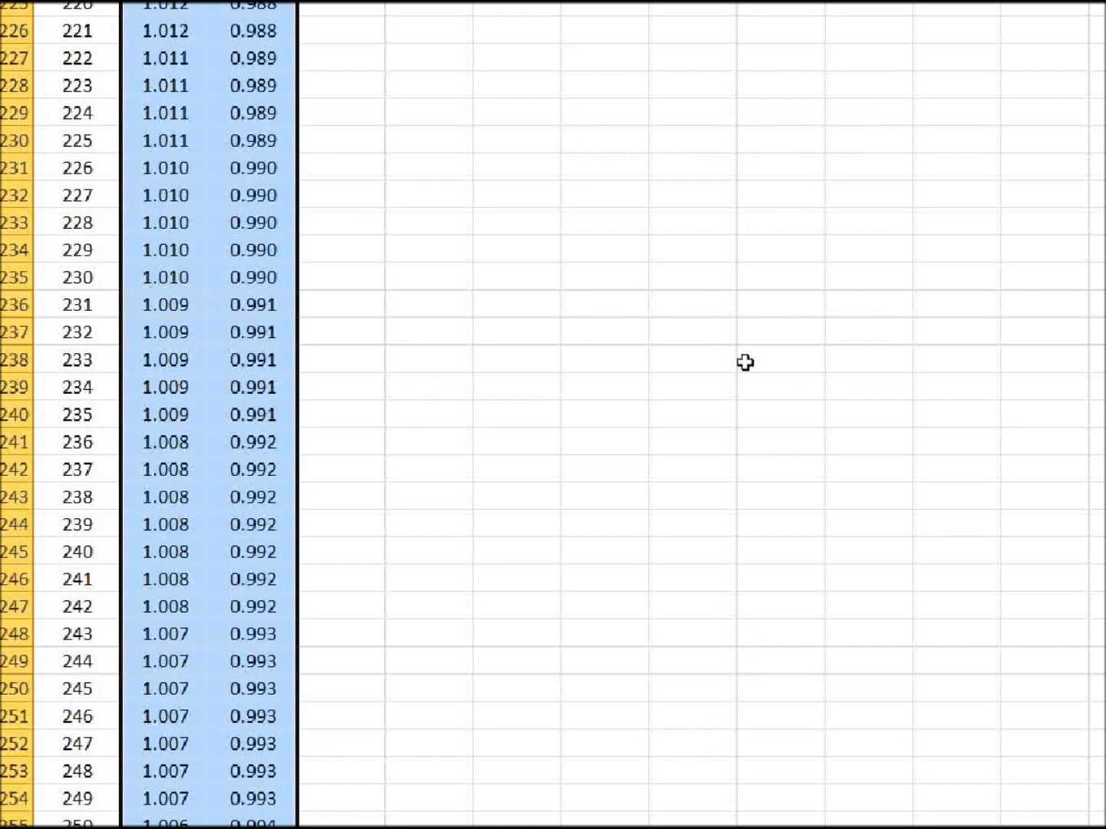
pyautogui.hotkey('ctrl', 'Home')
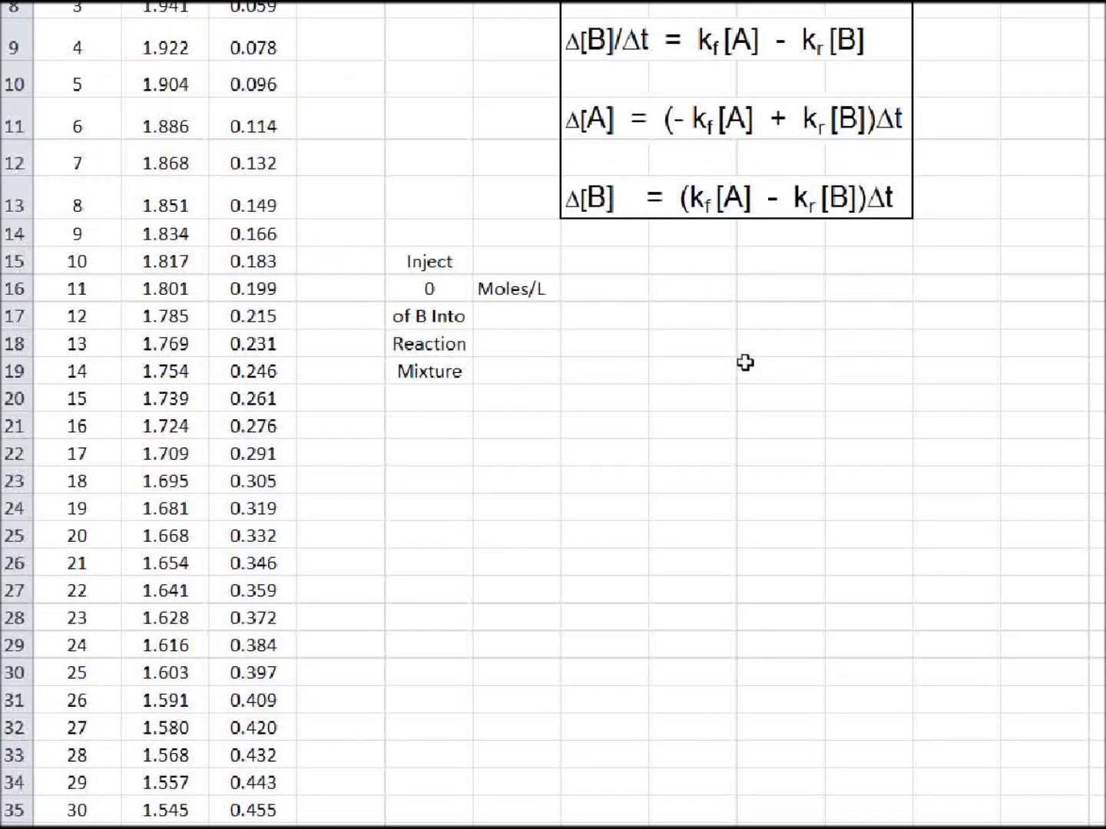
pyautogui.scroll(2, 745, 362)
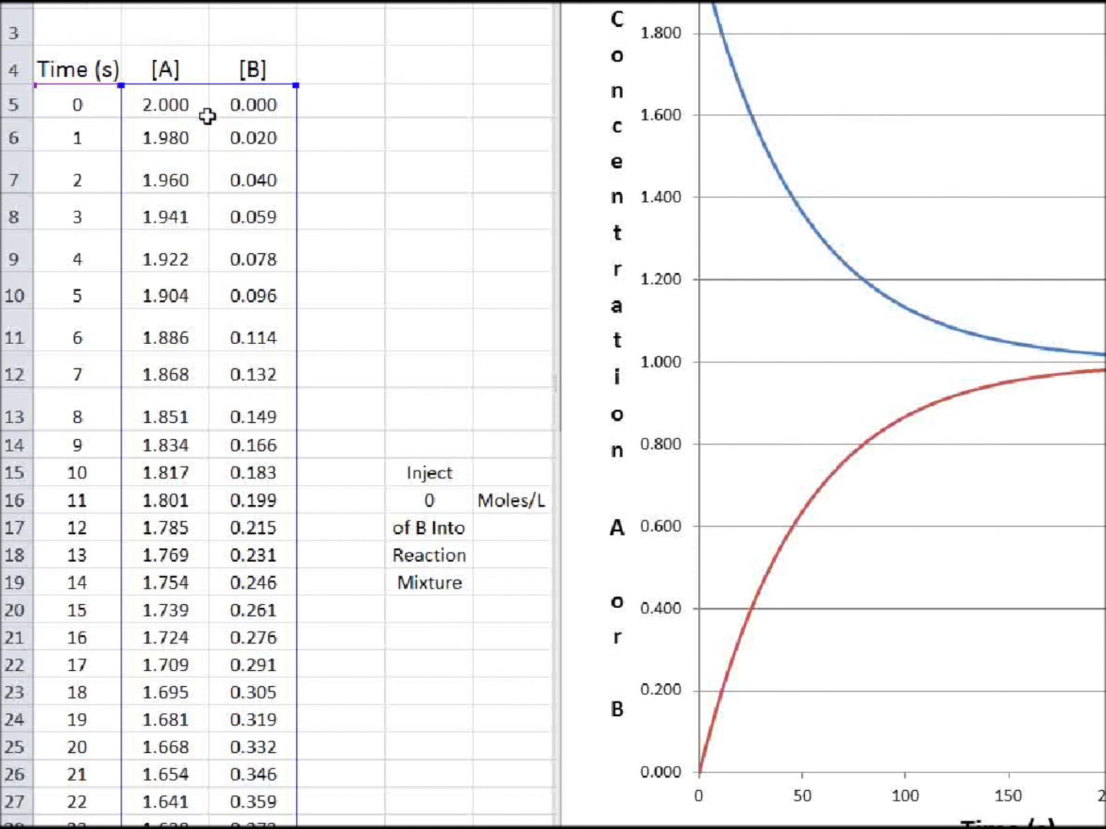
# - Set the time-zero concentrations to 0 for [A] and 2 for [B]
pyautogui.click(254, 105)
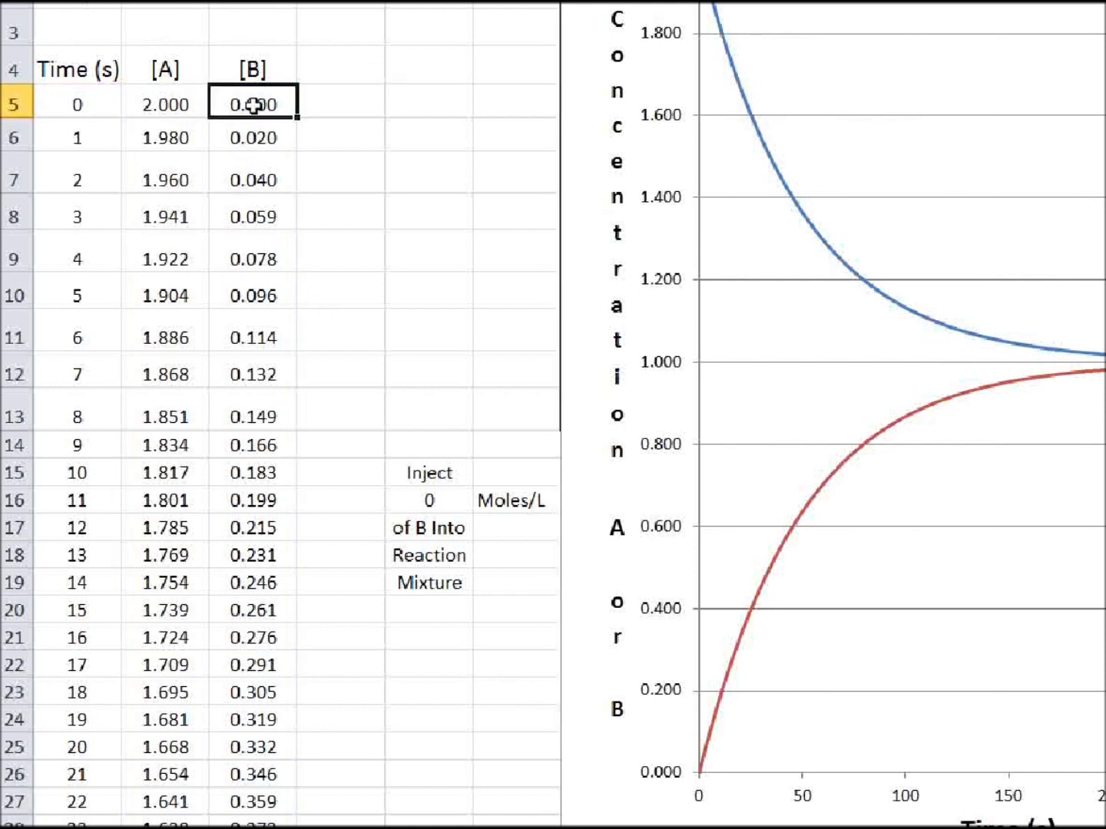
pyautogui.click(170, 106)
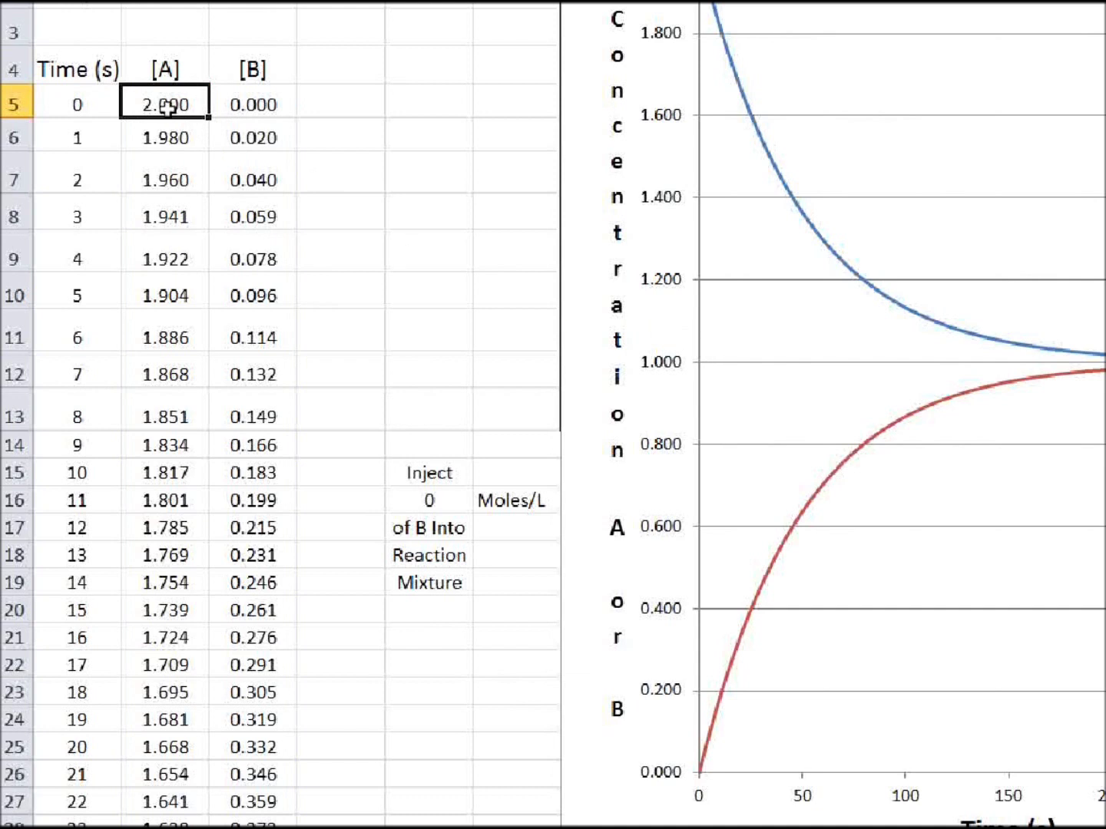
pyautogui.write('0')
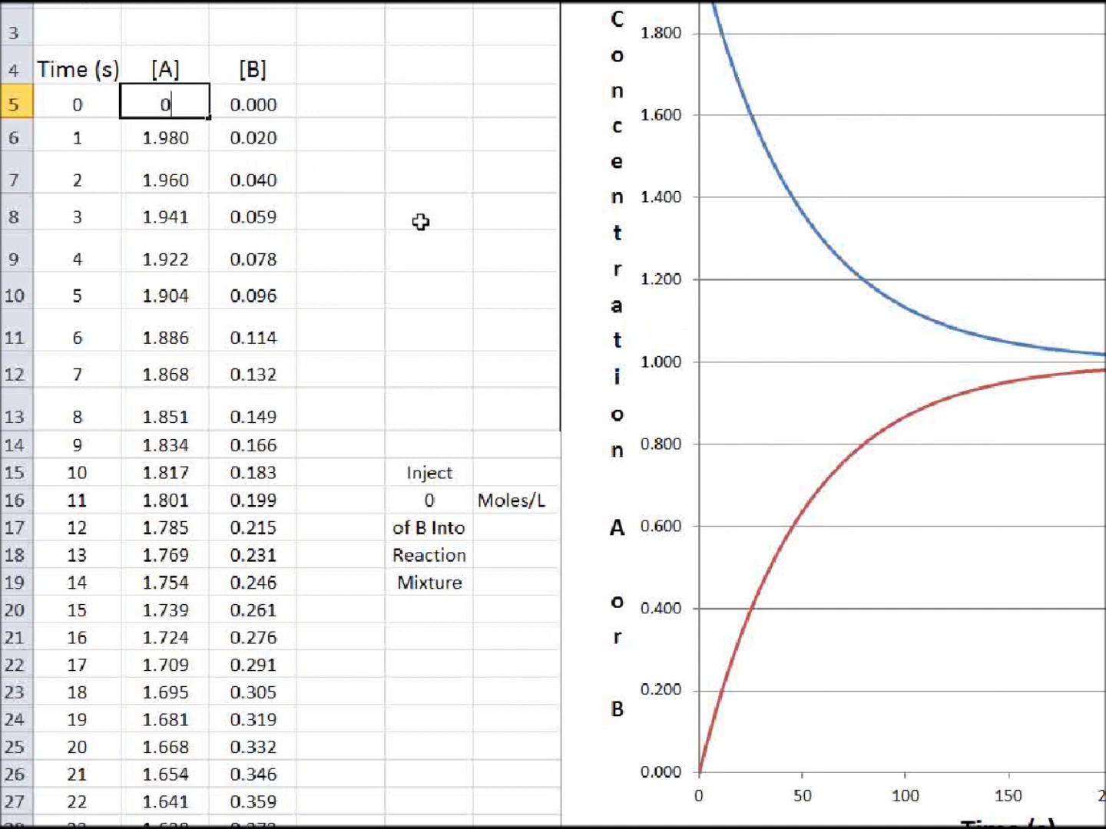
pyautogui.click(247, 106)
pyautogui.write('2')
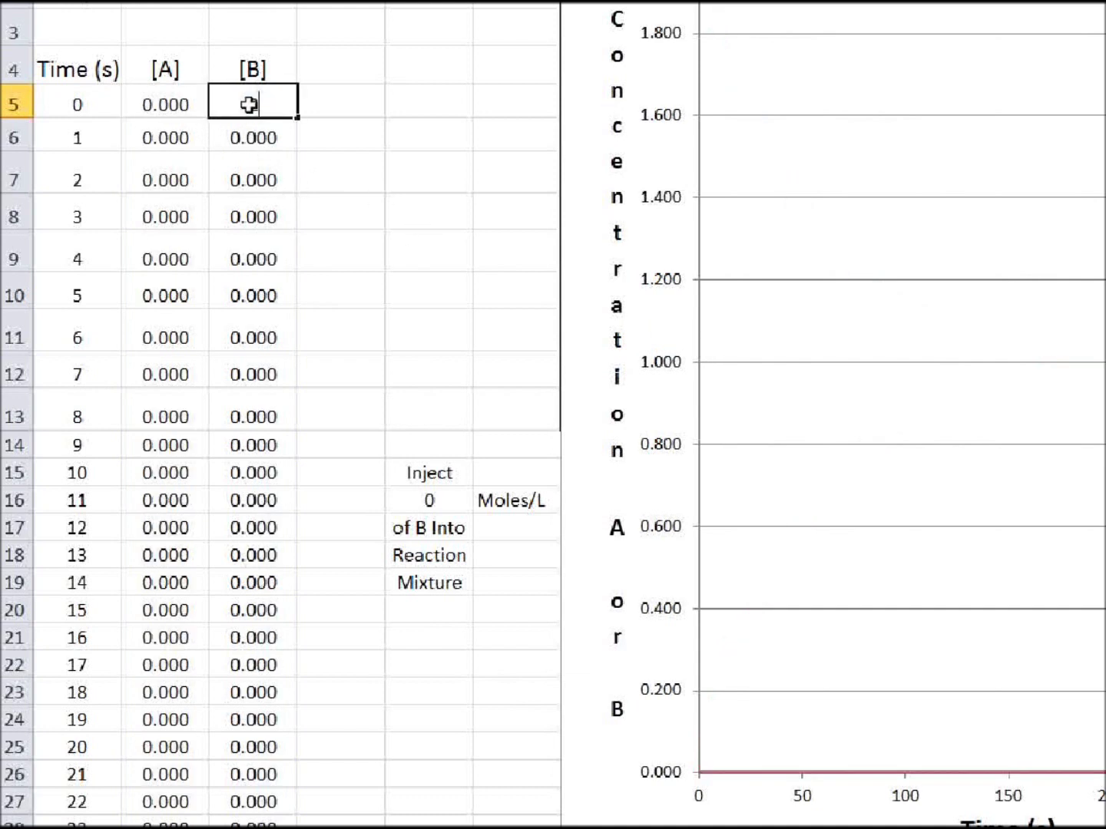
pyautogui.press('Return')
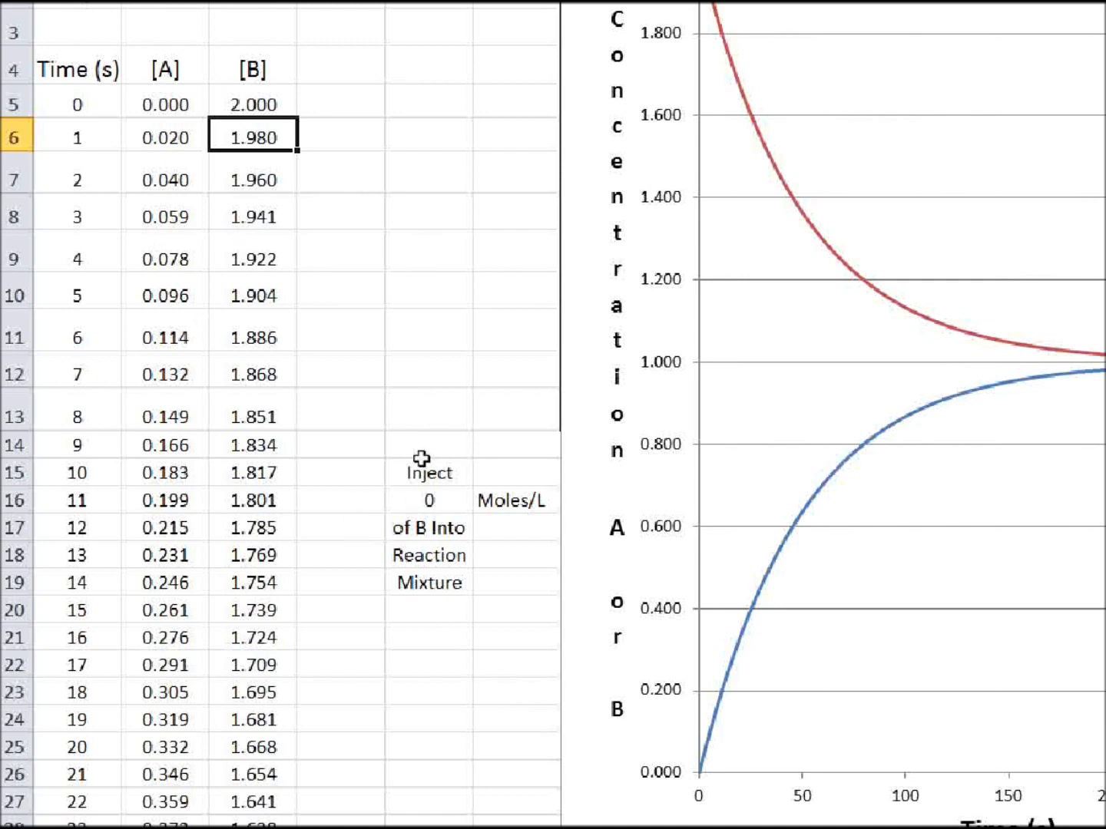
# - Shift the concentration chart very slightly to the right and deselect it
pyautogui.click(823, 4)
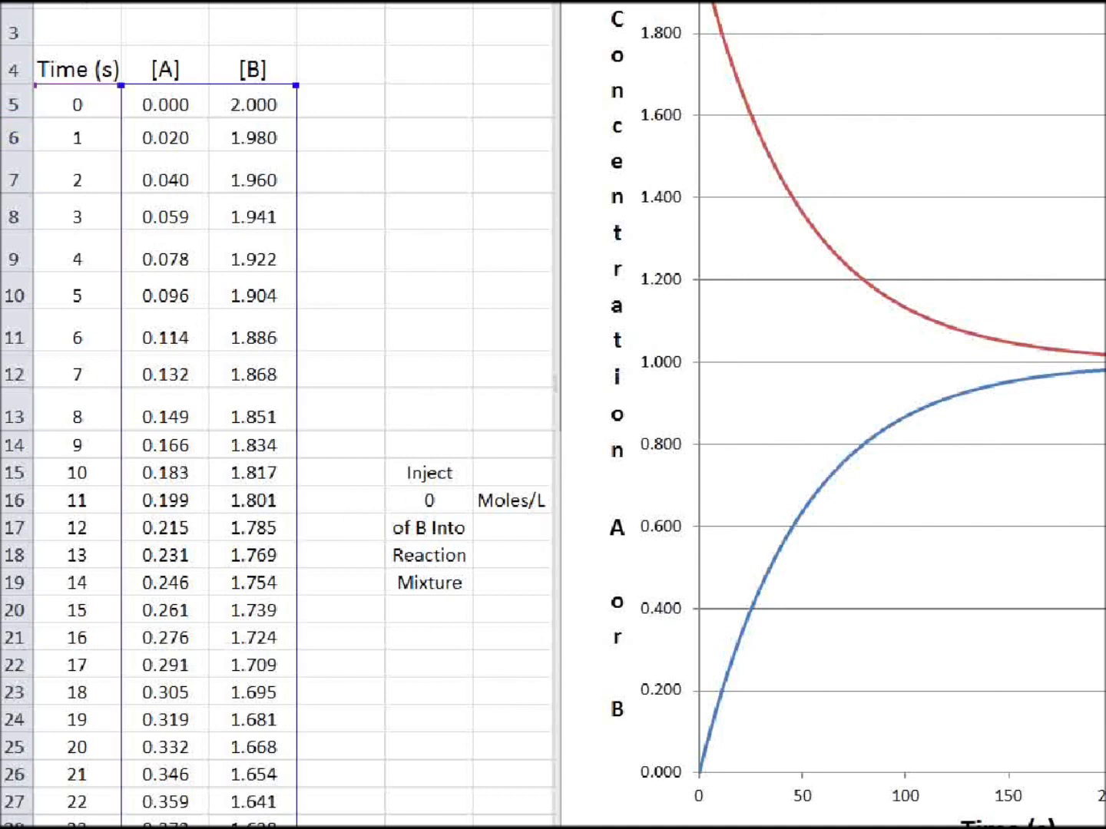
pyautogui.moveTo(1084, 104); pyautogui.dragTo(1088, 103)
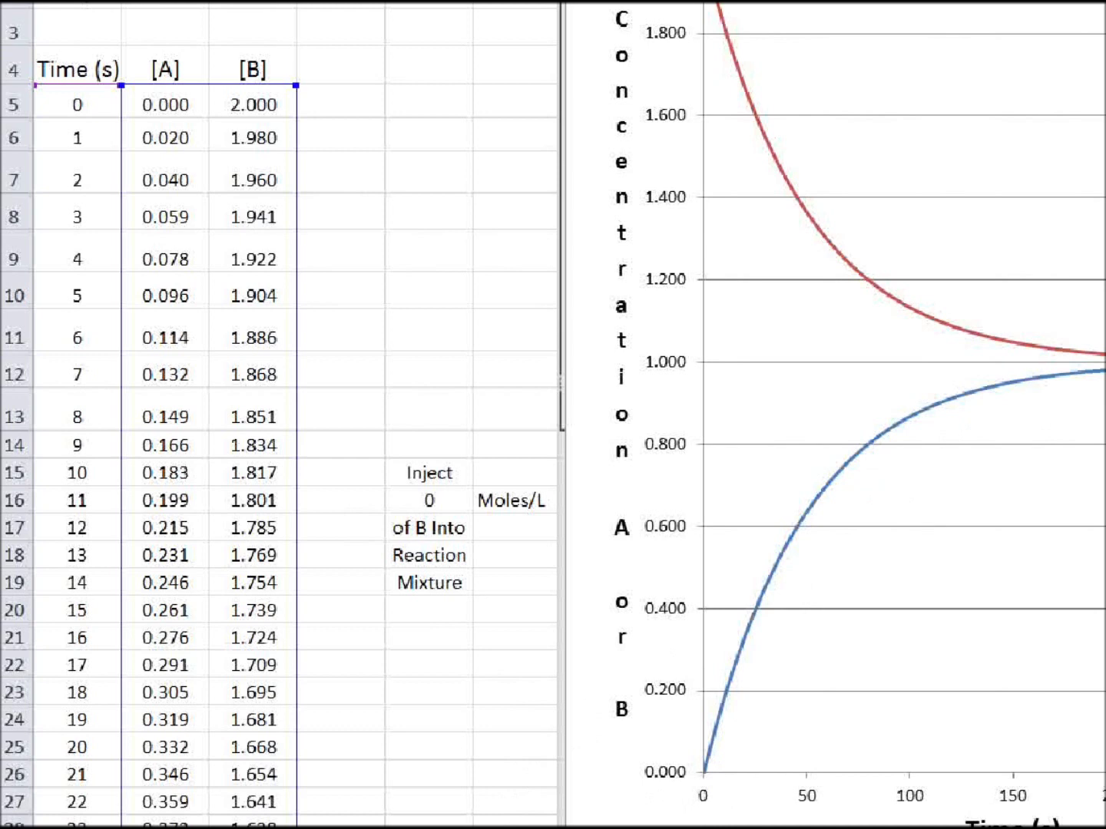
pyautogui.press('Escape')
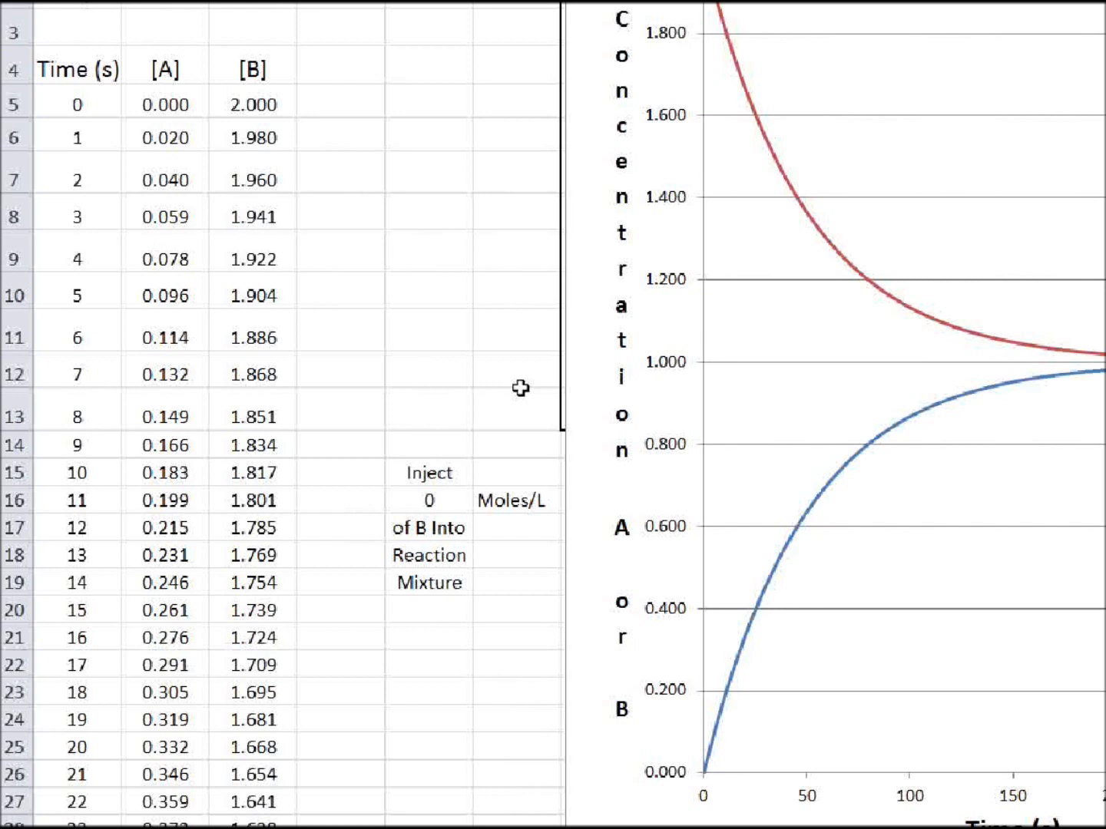
# - Enter a higher value for the forward rate constant kf in cell B1
pyautogui.press('Return')
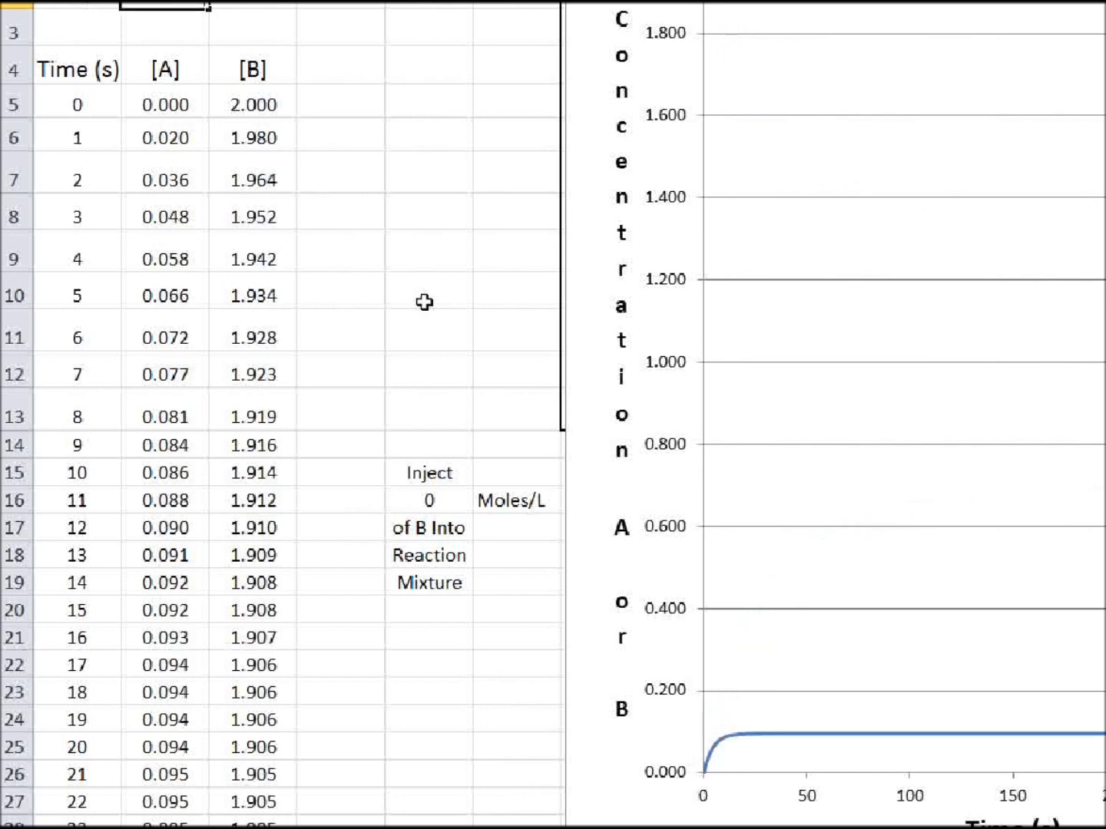
# - Raise the reverse rate constant in cell B2 twice in succession, the second time to match kf
pyautogui.press('Return')
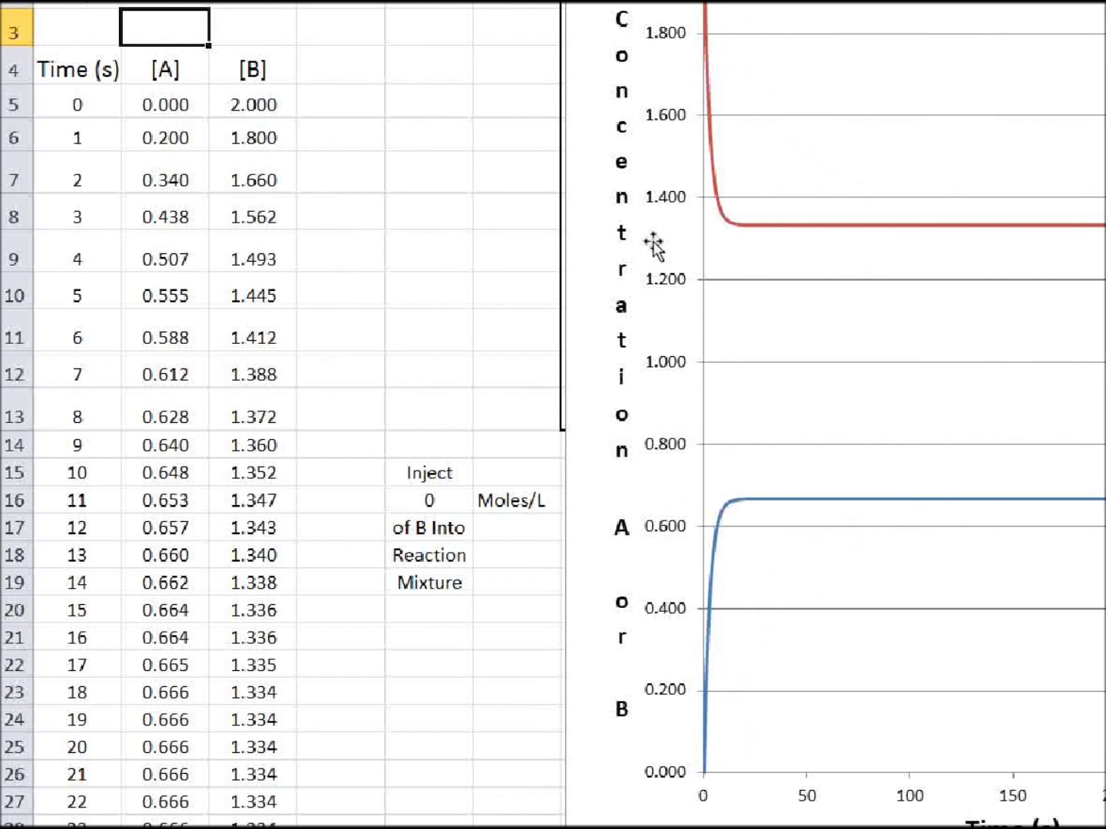
pyautogui.click(166, 3)
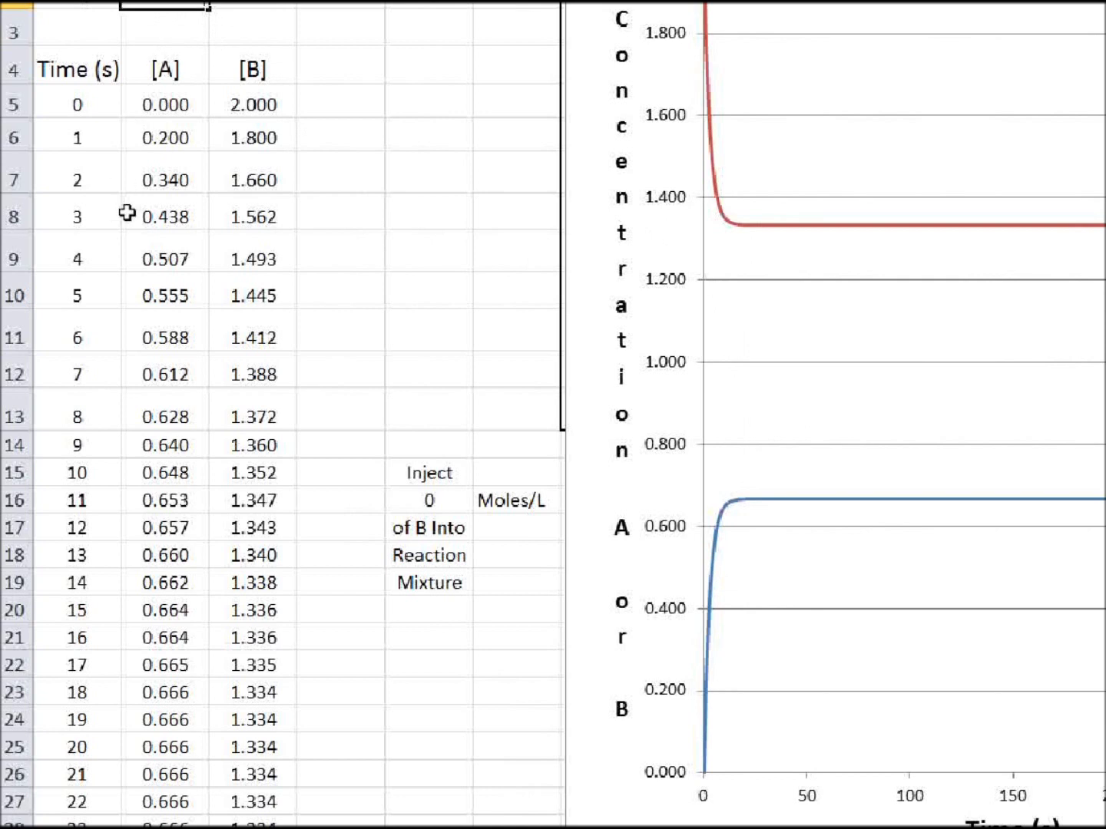
pyautogui.press('Return')
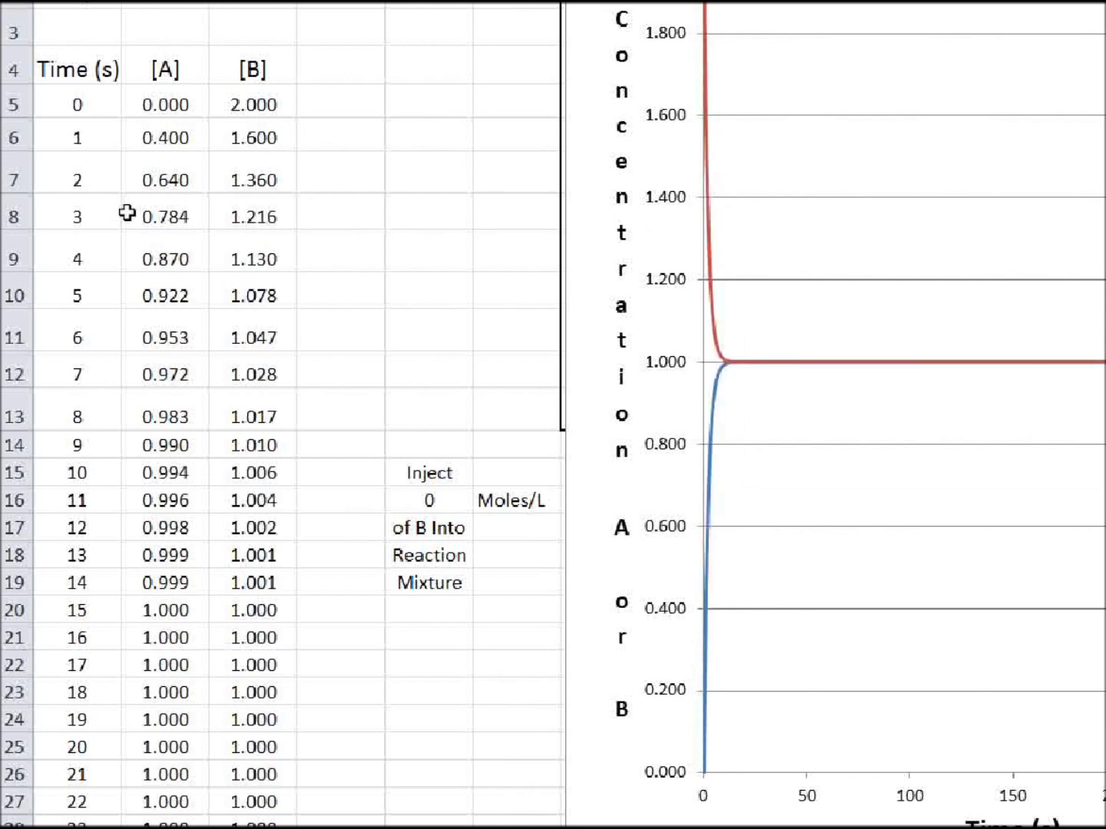
# - Lower the forward rate constant kf in two stages and reduce the reverse rate constant to the same value
pyautogui.hotkey('ctrl', 'z')
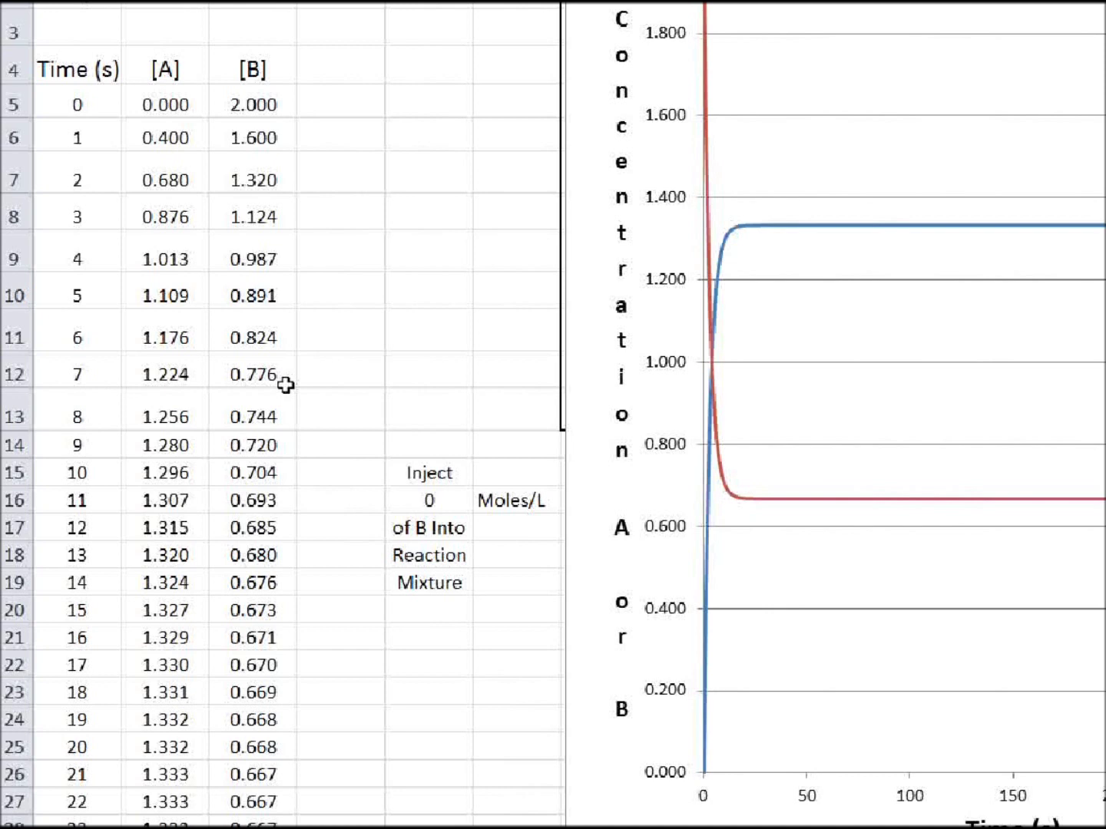
pyautogui.press('Return')
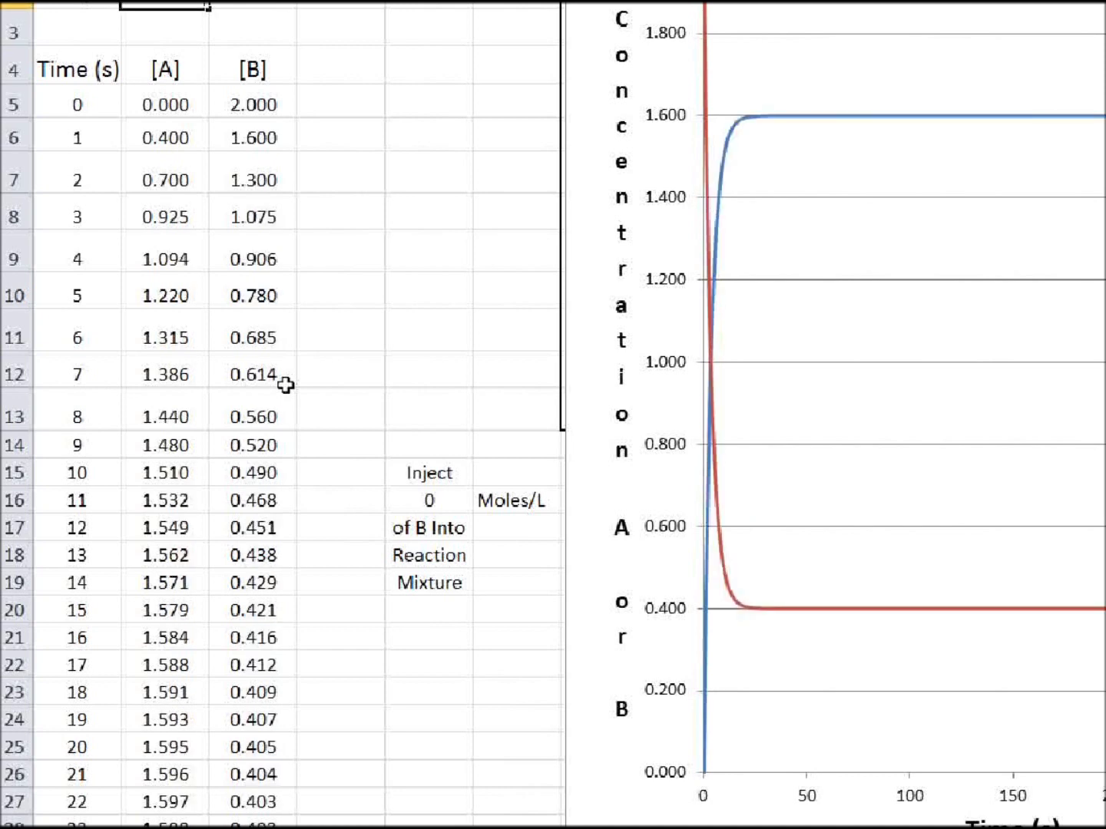
pyautogui.press('Return')
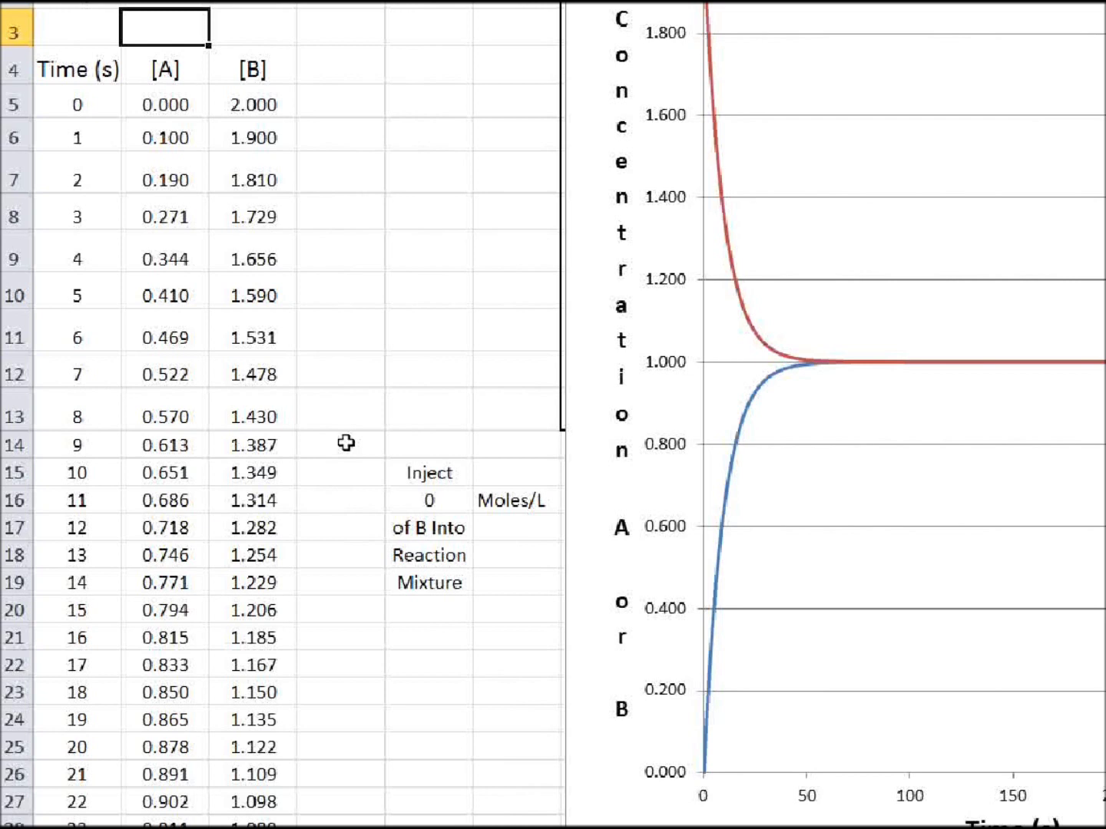
# - Set the amount of B injected into the reaction mixture, in cell E16, to 1 Moles/L
pyautogui.click(434, 501)
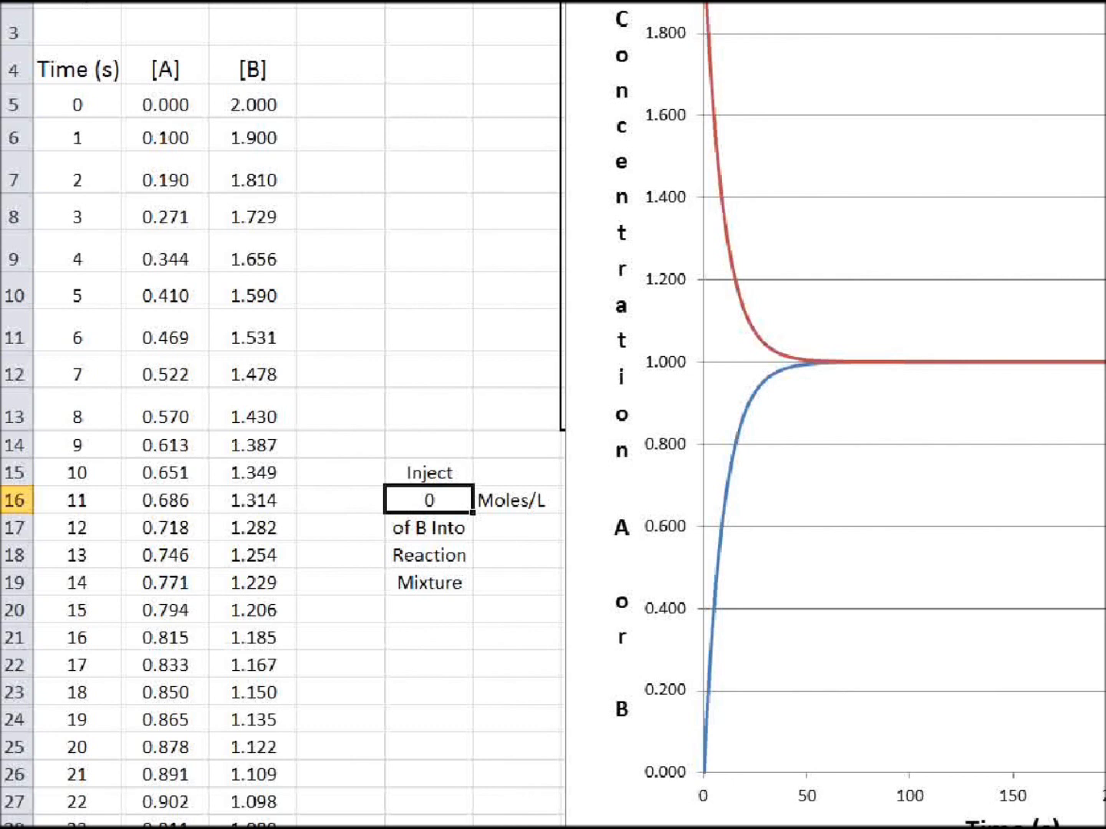
pyautogui.write('1')
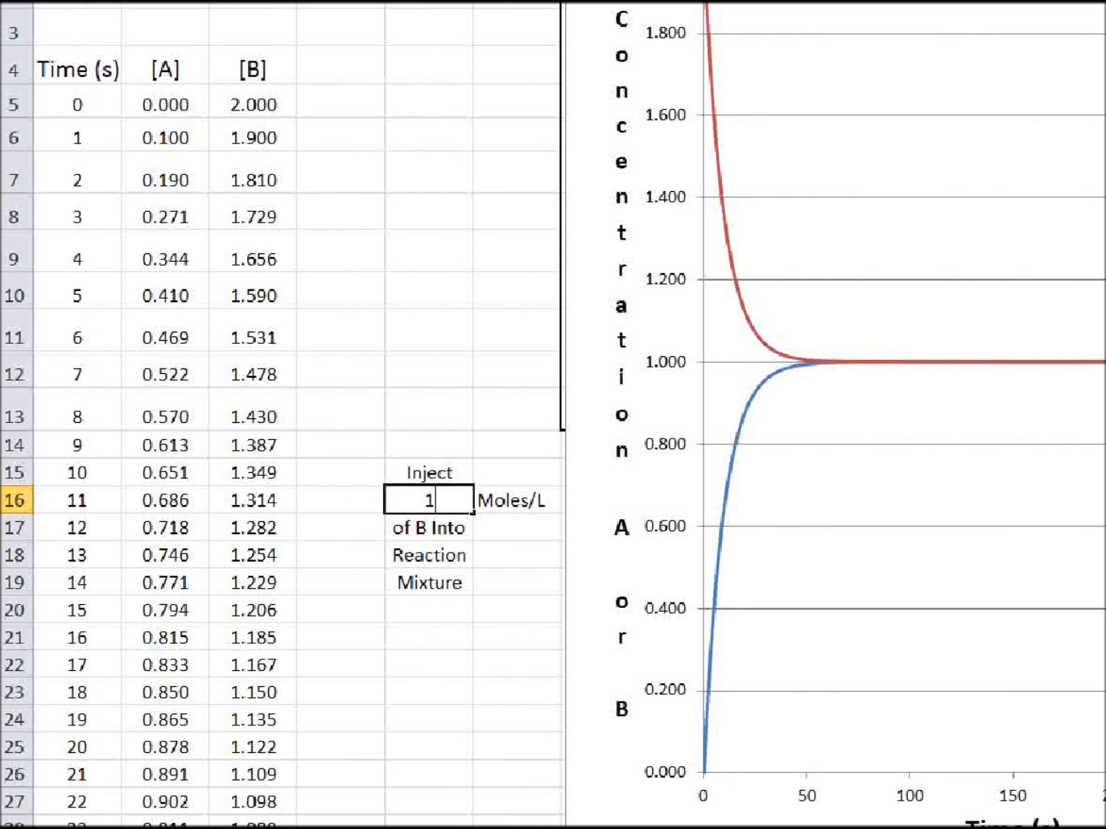
pyautogui.press('Return')
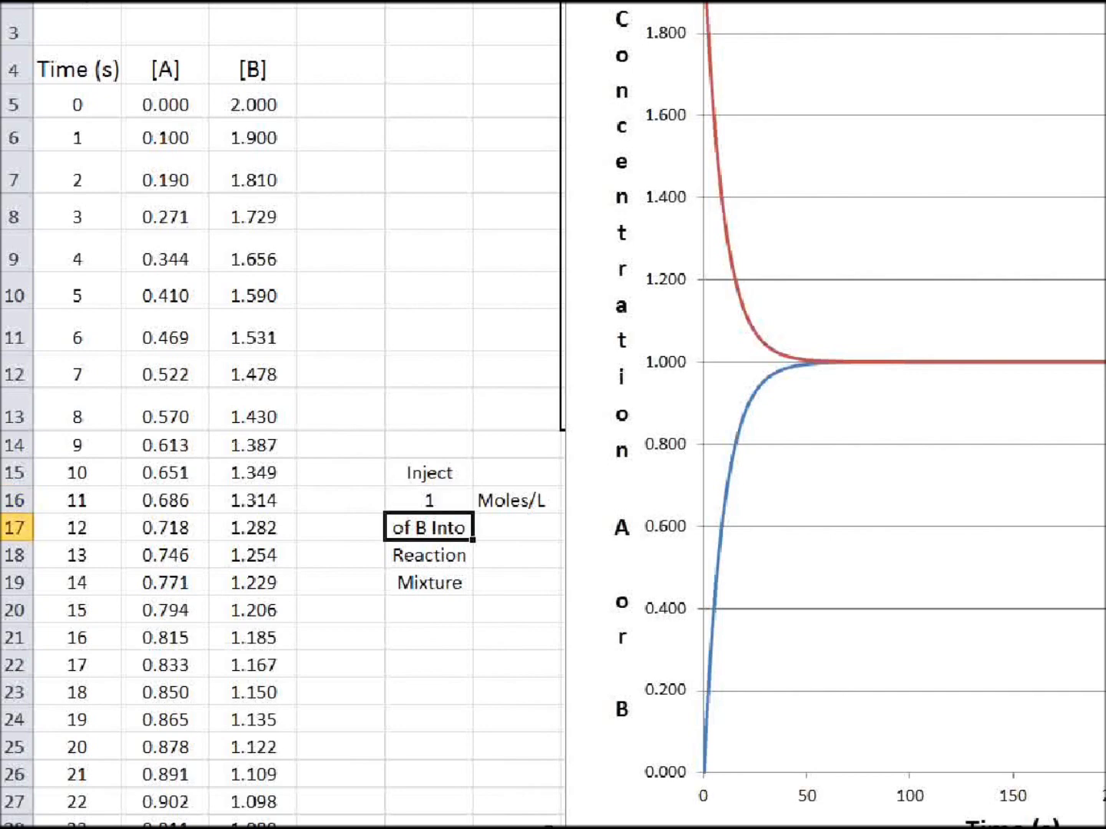
# - Append +C16 to the [B] formula in cell C105 at time 100 s and return to the chart
pyautogui.click(412, 500)
pyautogui.scroll(-7, 410, 531)
pyautogui.scroll(-15, 390, 529)
pyautogui.scroll(-2, 371, 526)
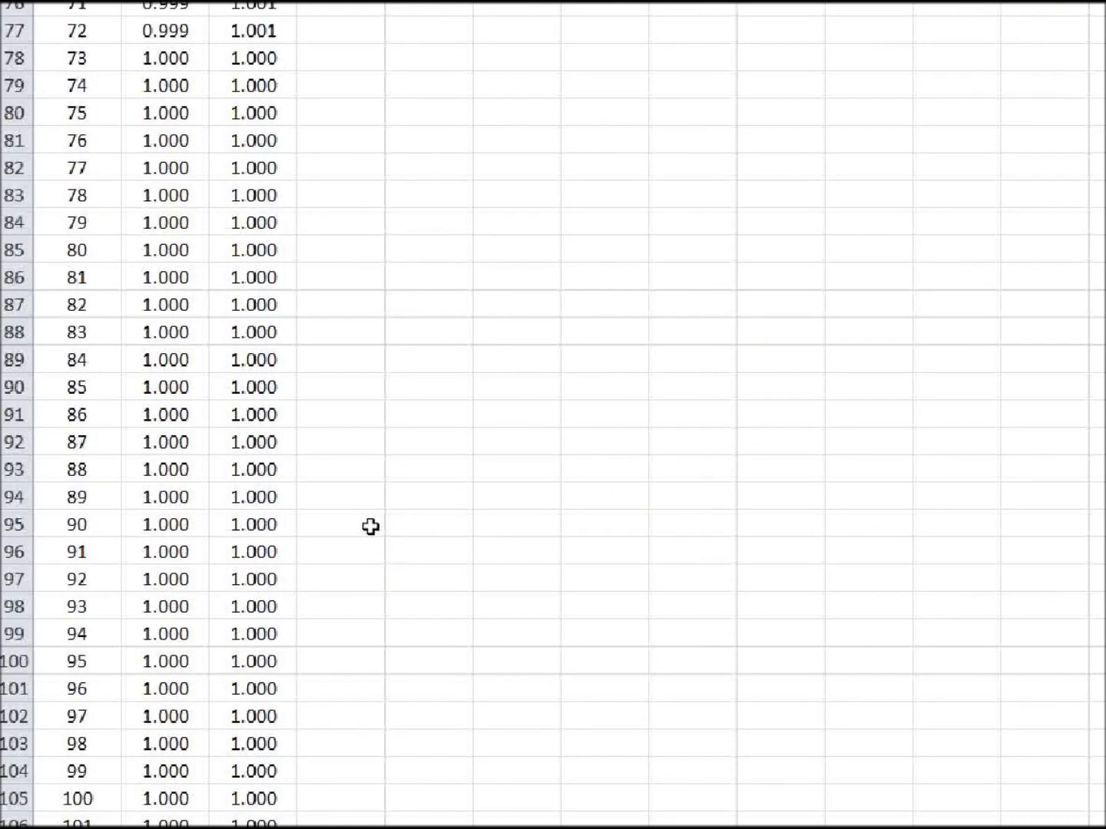
pyautogui.scroll(-2, 371, 527)
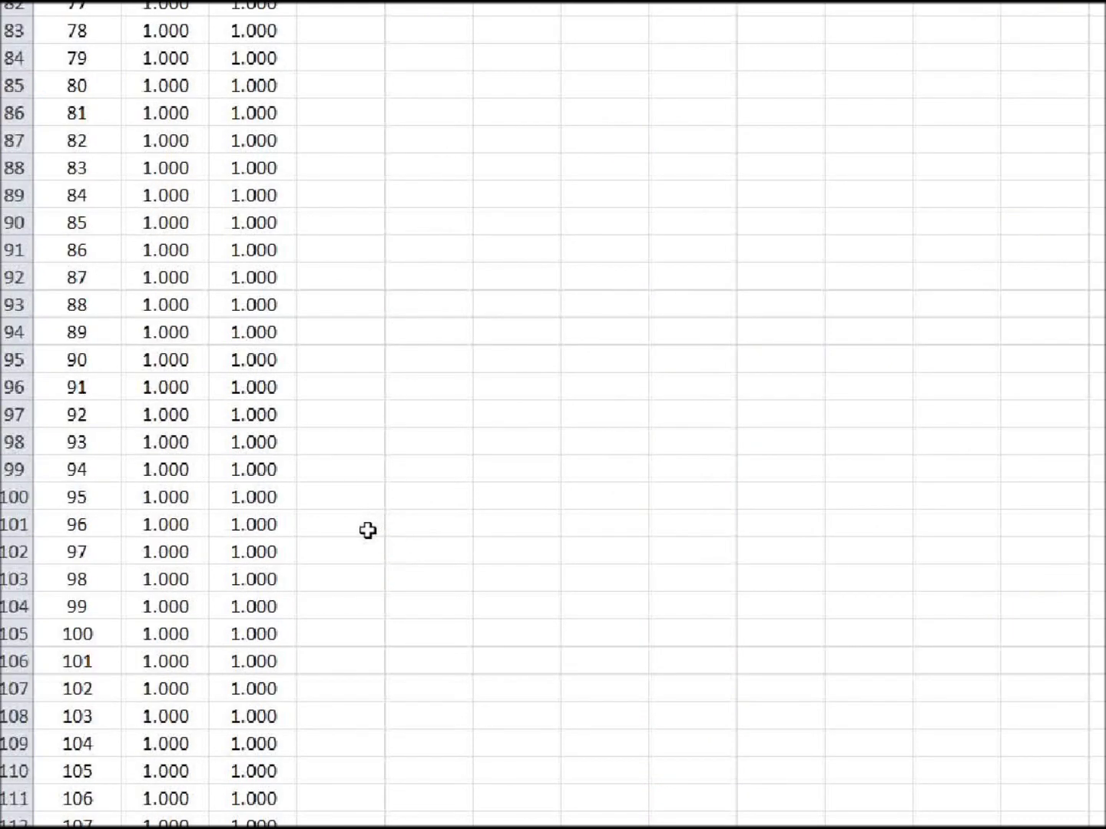
pyautogui.click(262, 634)
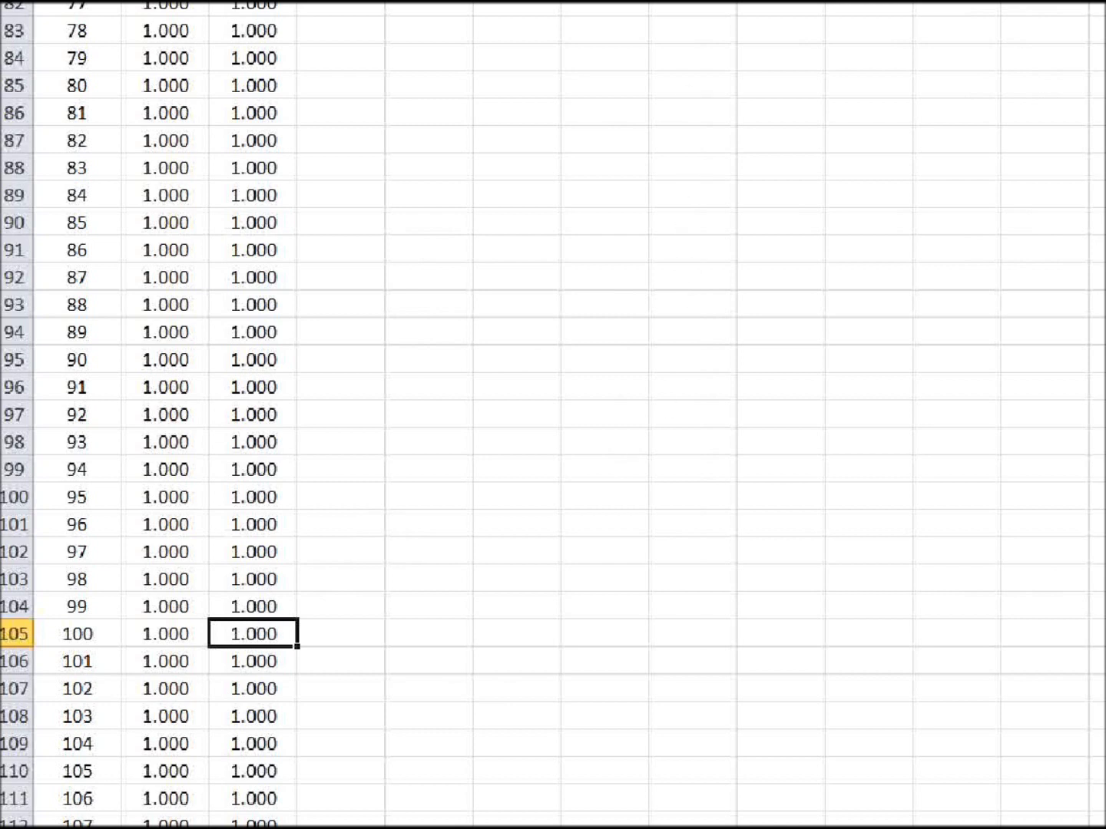
pyautogui.write('=C104+$B')
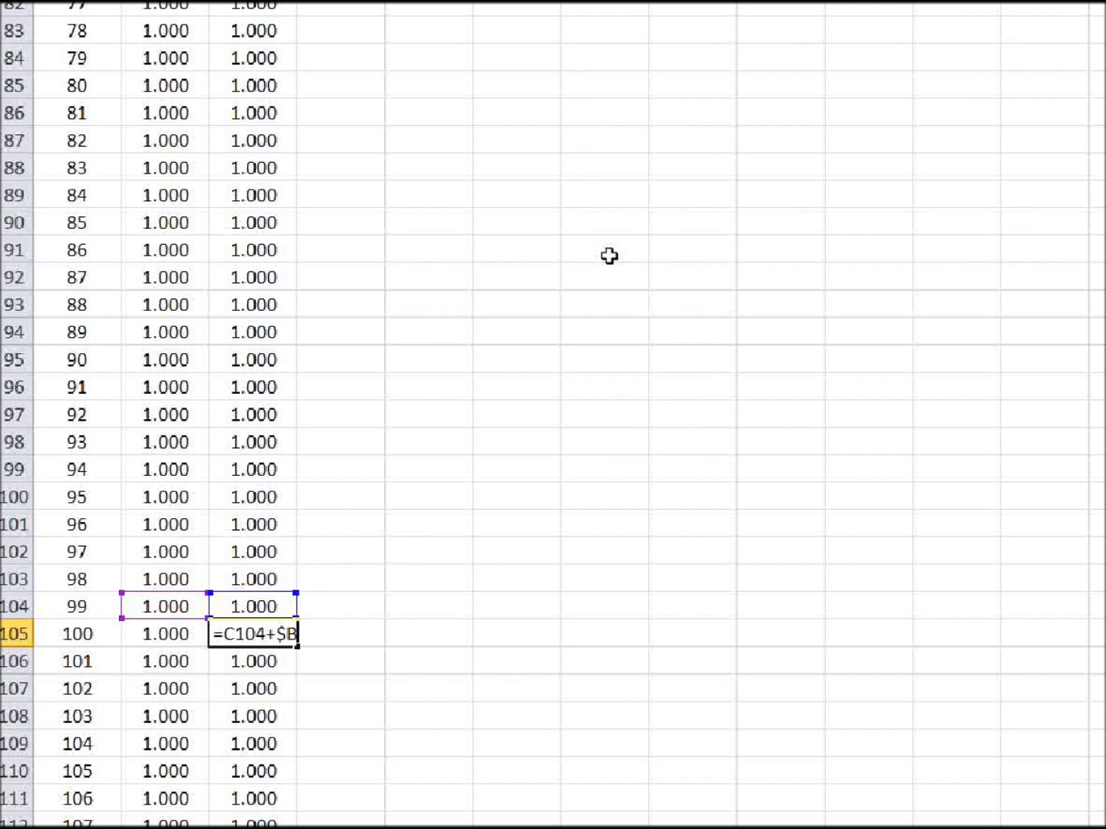
pyautogui.write('$2*C104+')
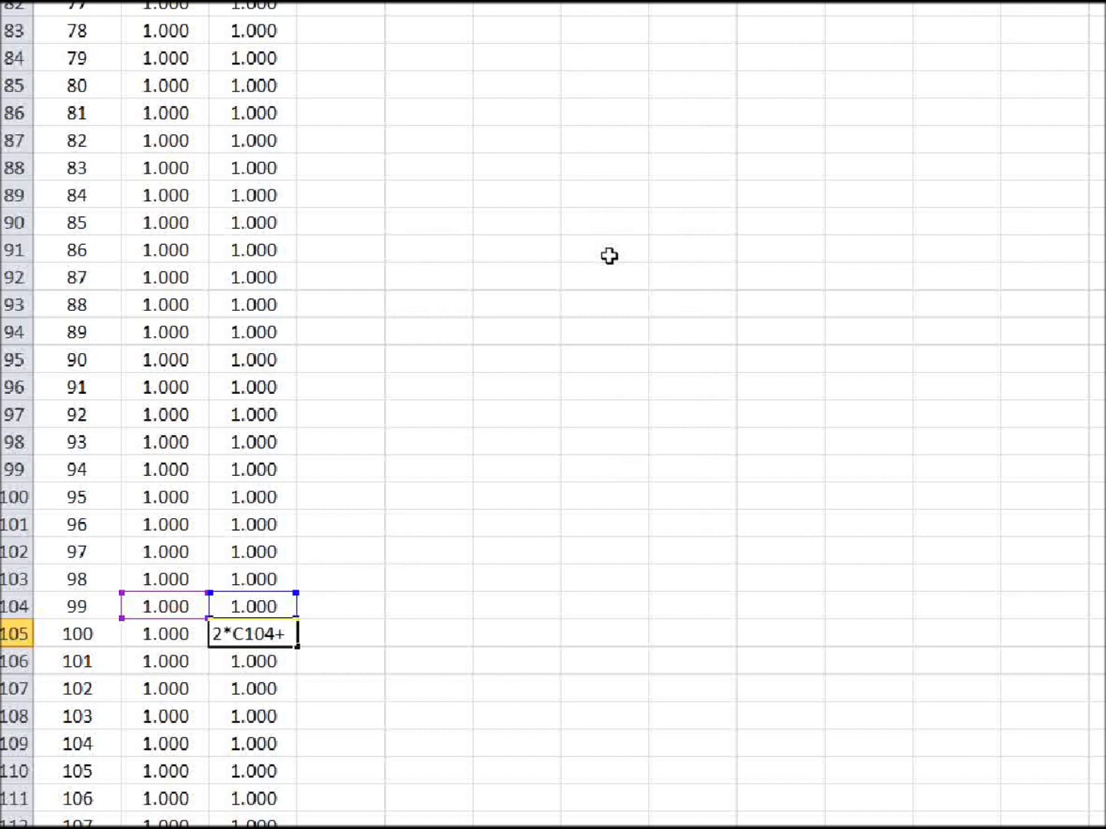
pyautogui.write('c16')
pyautogui.press('Return')
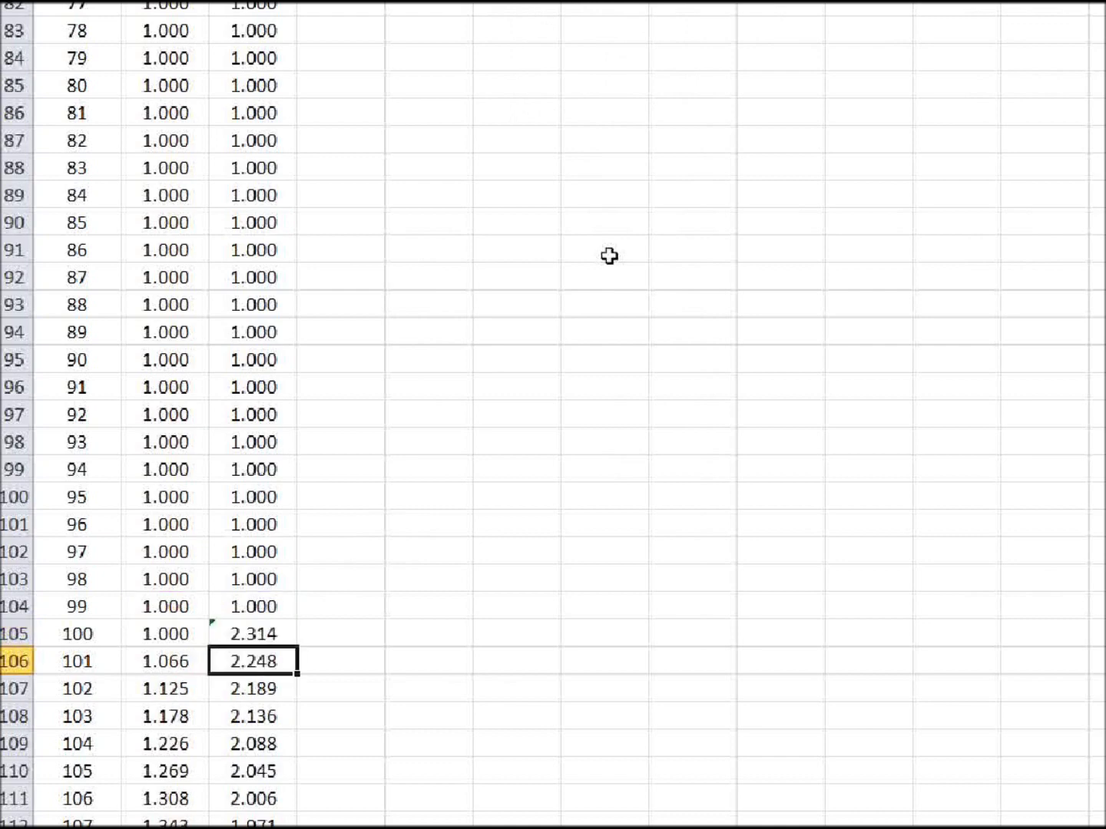
pyautogui.scroll(10, 571, 335)
pyautogui.scroll(16, 571, 334)
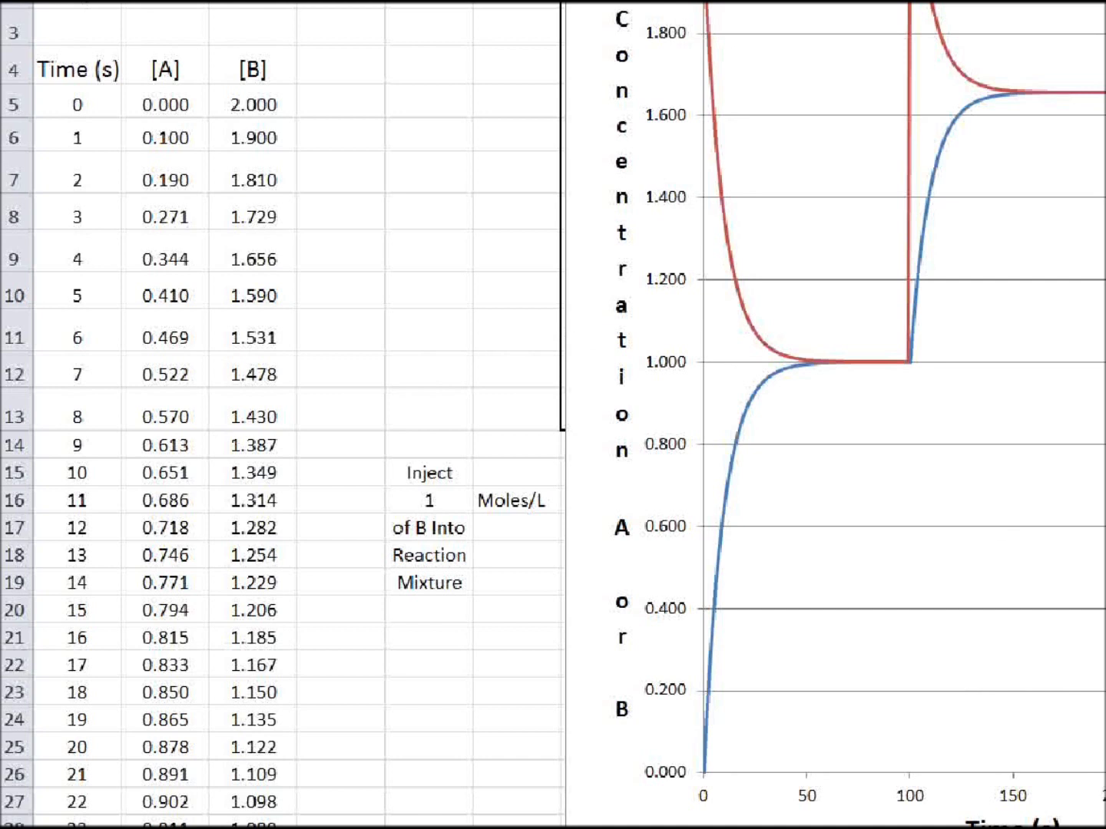
# - Try injected amounts of 0.5 and 0.1 Moles/L of B in cell E16
pyautogui.click(427, 502)
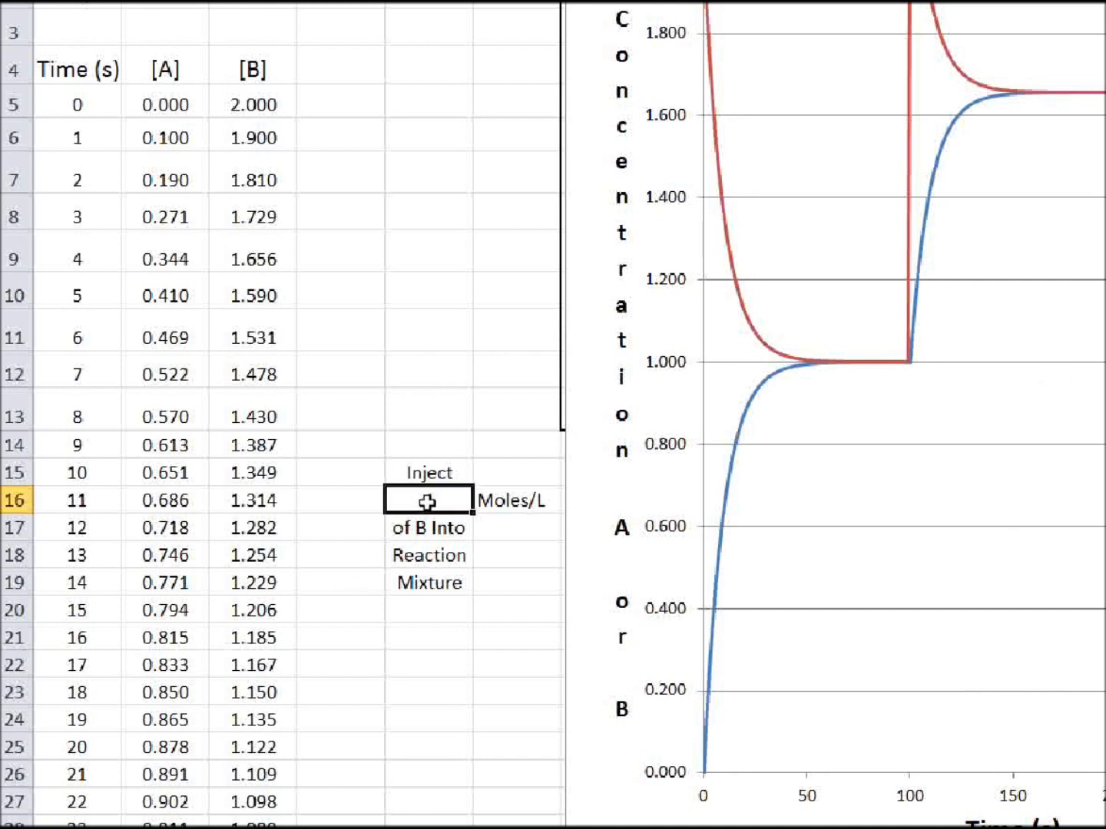
pyautogui.write('.5')
pyautogui.press('Return')
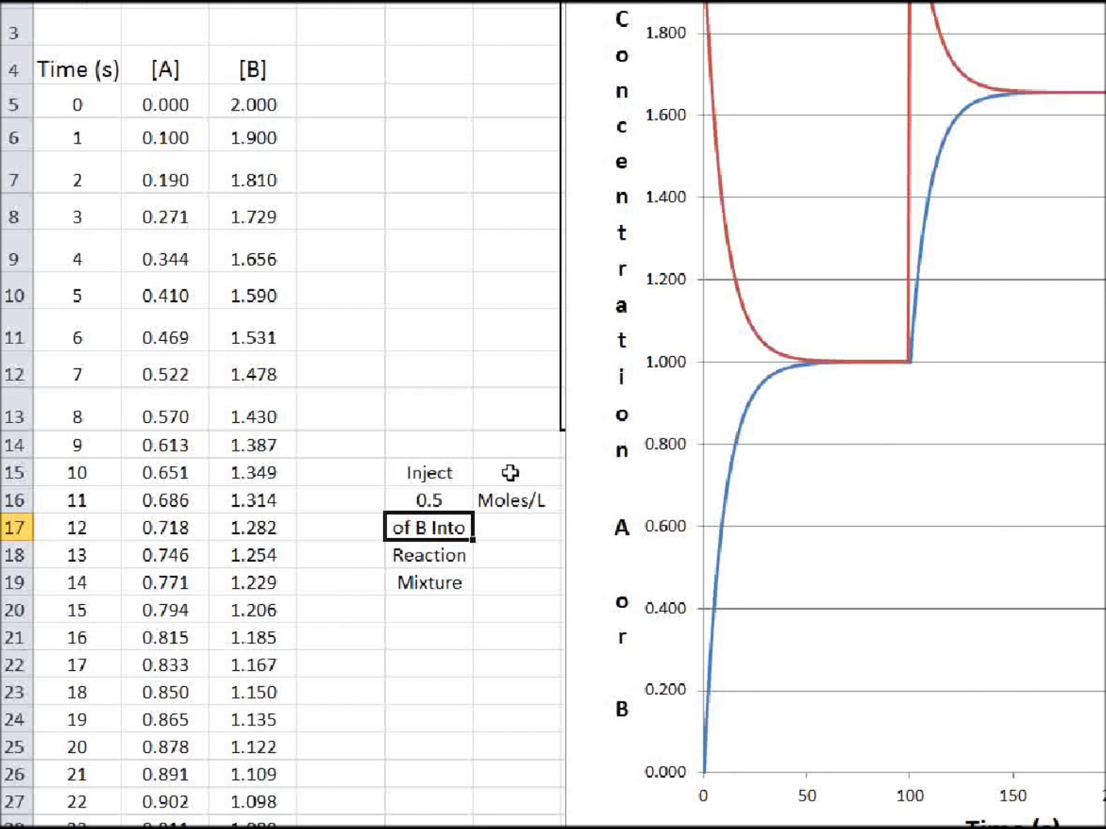
pyautogui.click(451, 498)
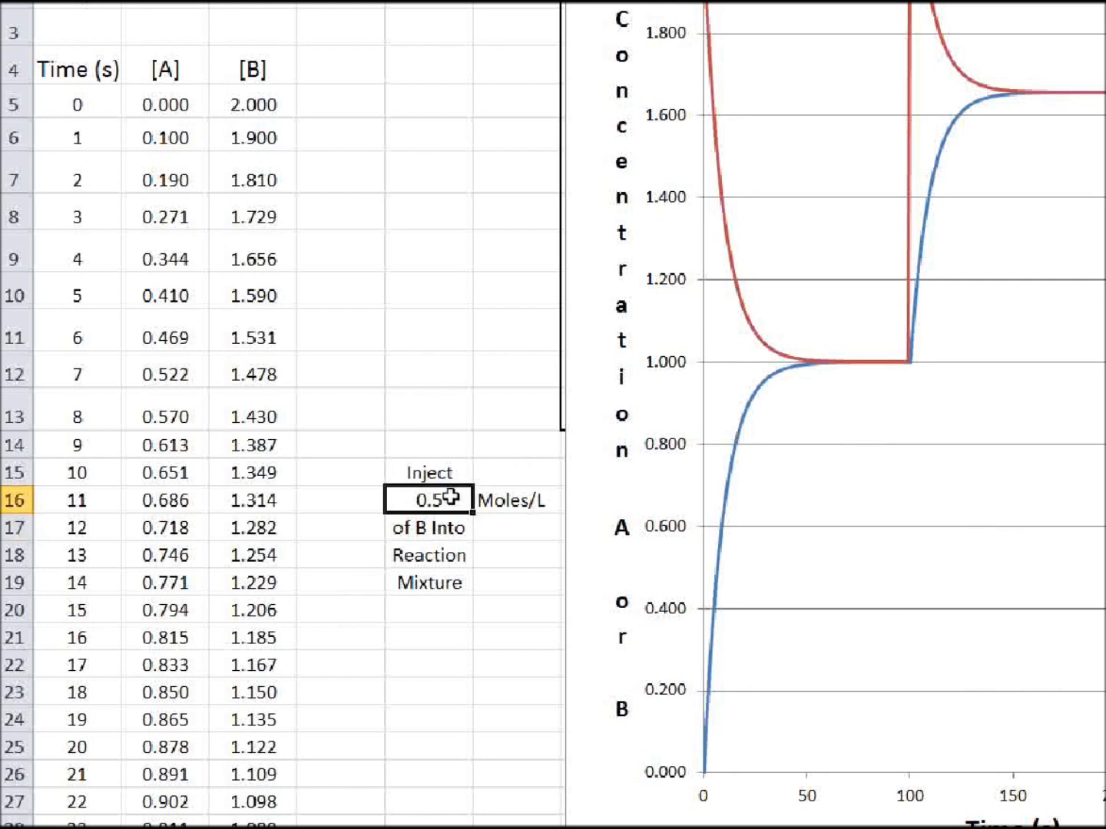
pyautogui.write('.1')
pyautogui.press('Return')
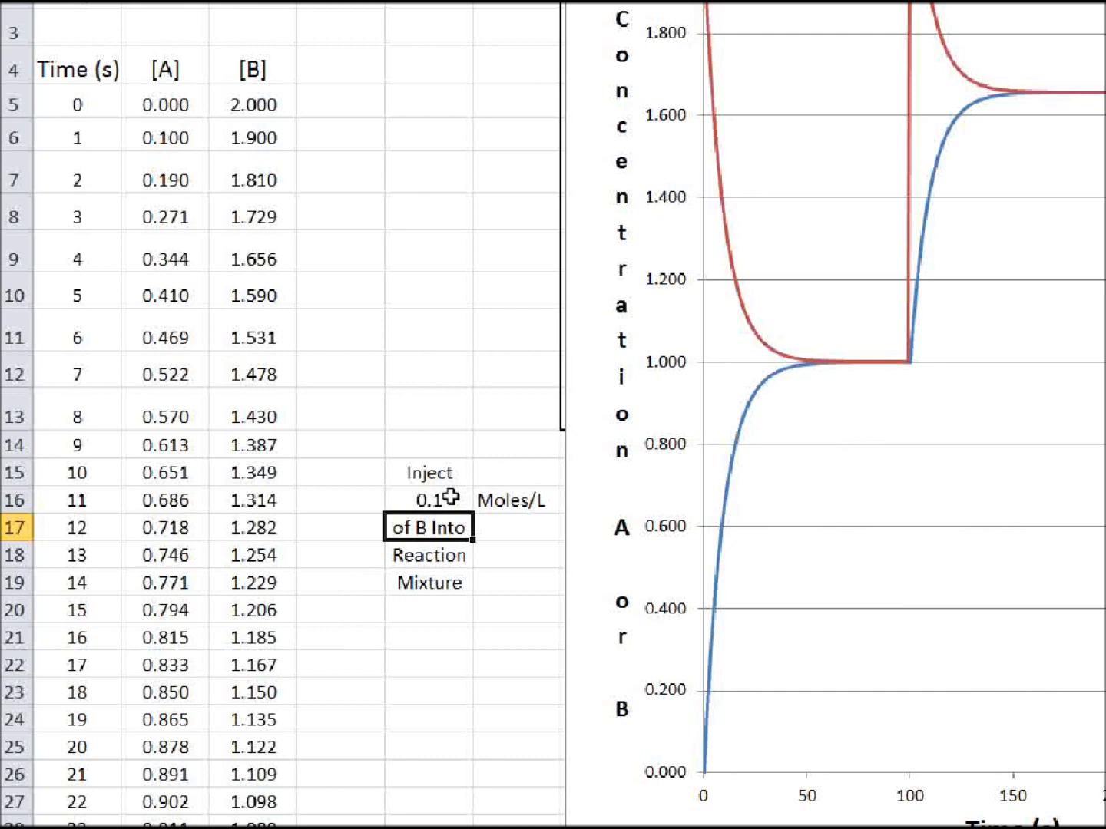
# - Replace the added C16 reference in the [B] formula of cell C105 with E16 and return to the chart
pyautogui.scroll(-15, 553, 724)
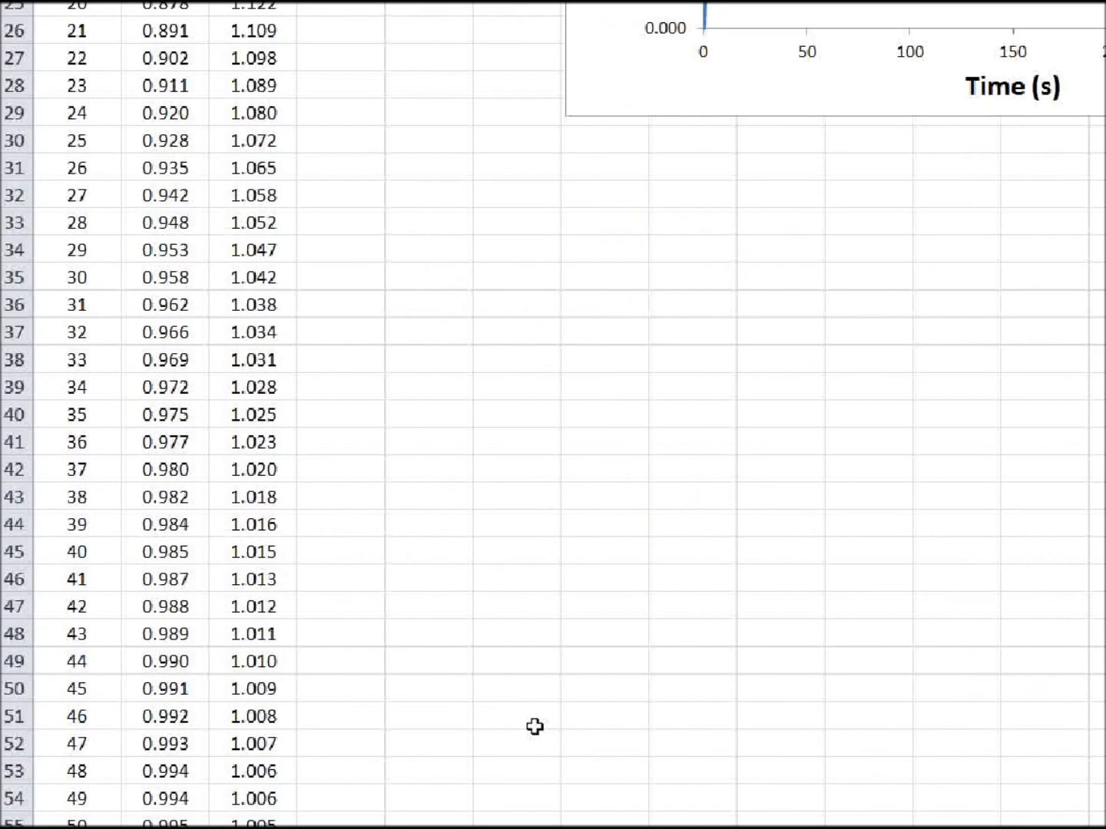
pyautogui.scroll(15, 466, 726)
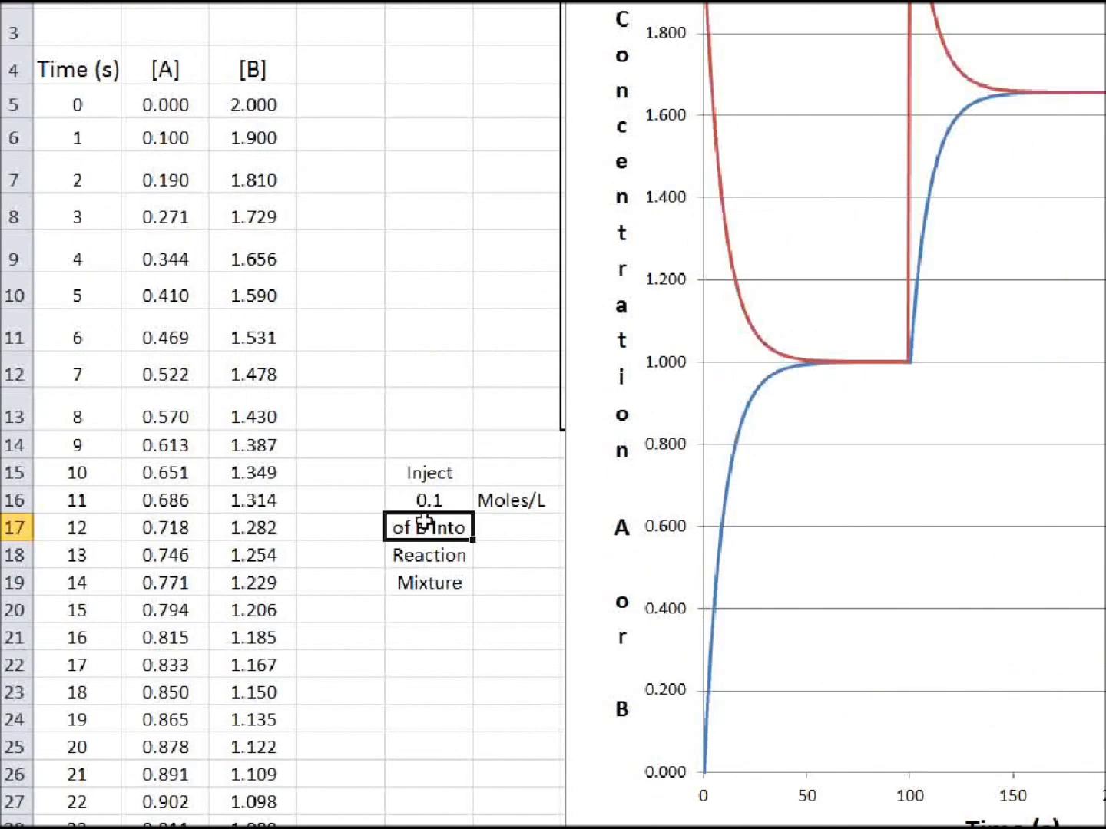
pyautogui.click(410, 490)
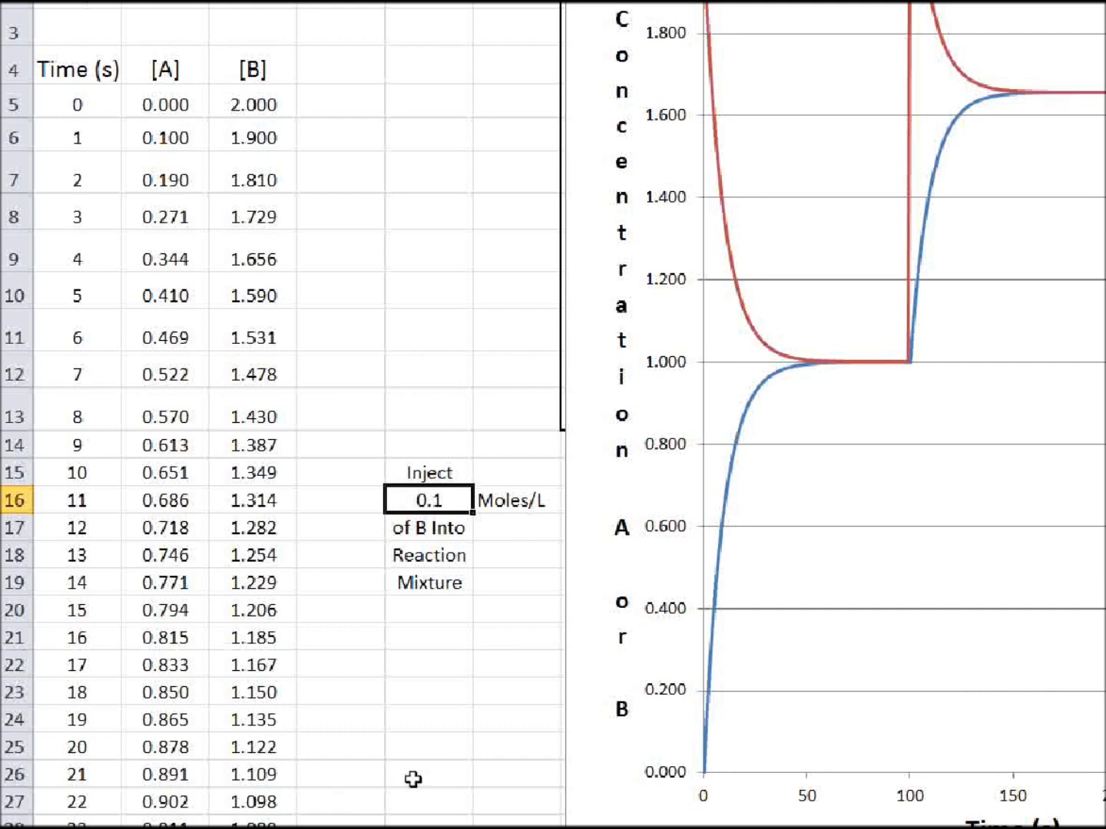
pyautogui.scroll(-20, 409, 780)
pyautogui.scroll(-1, 399, 781)
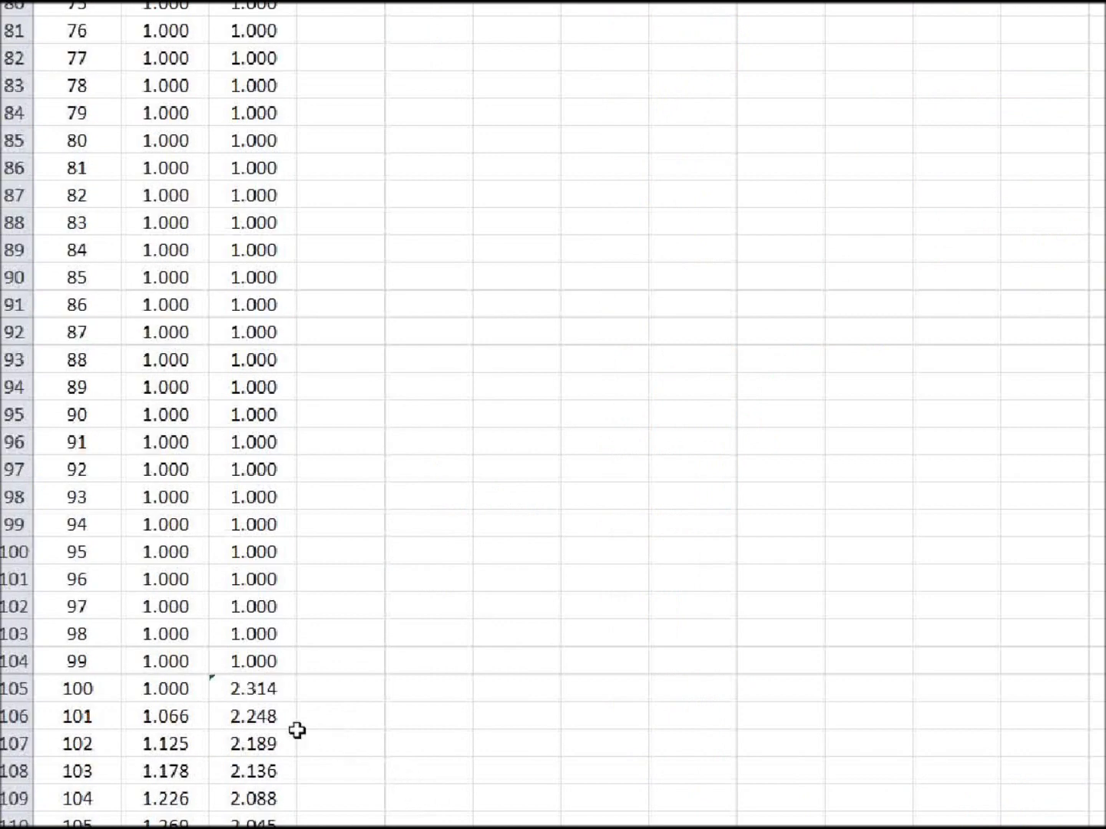
pyautogui.click(258, 694)
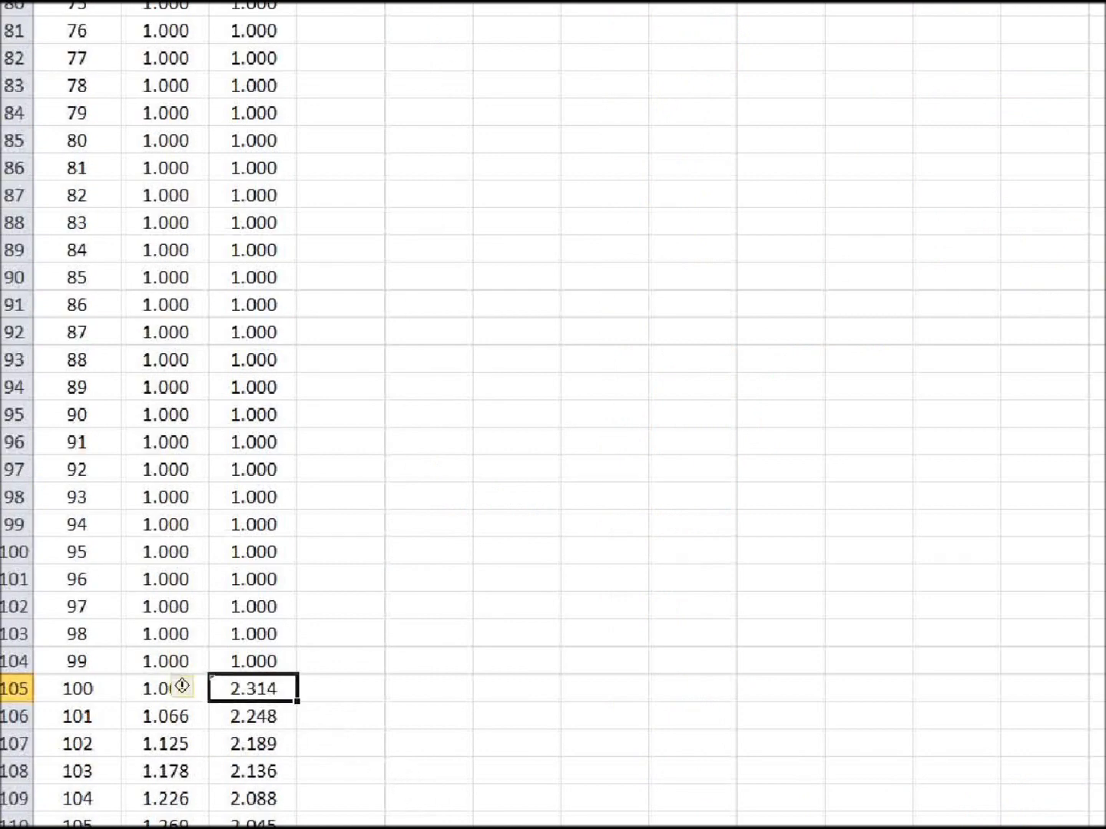
pyautogui.write('=C104+$B')
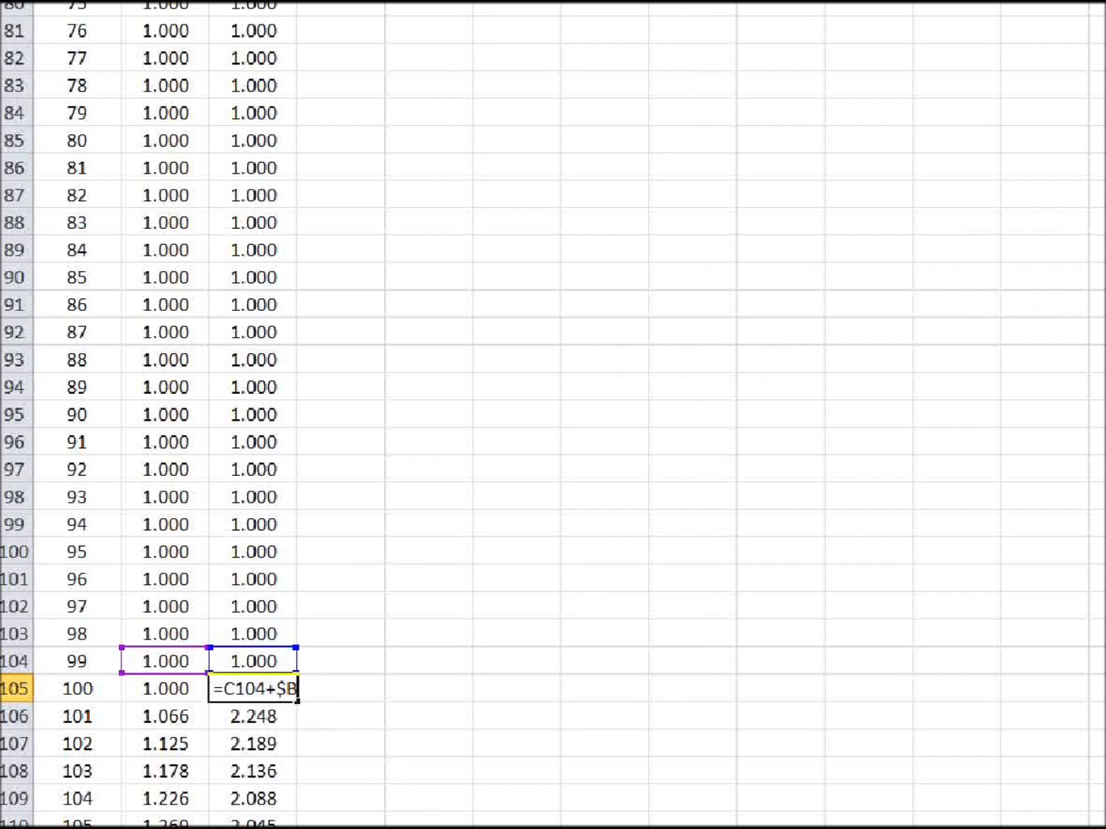
pyautogui.write('$1*C104+e1')
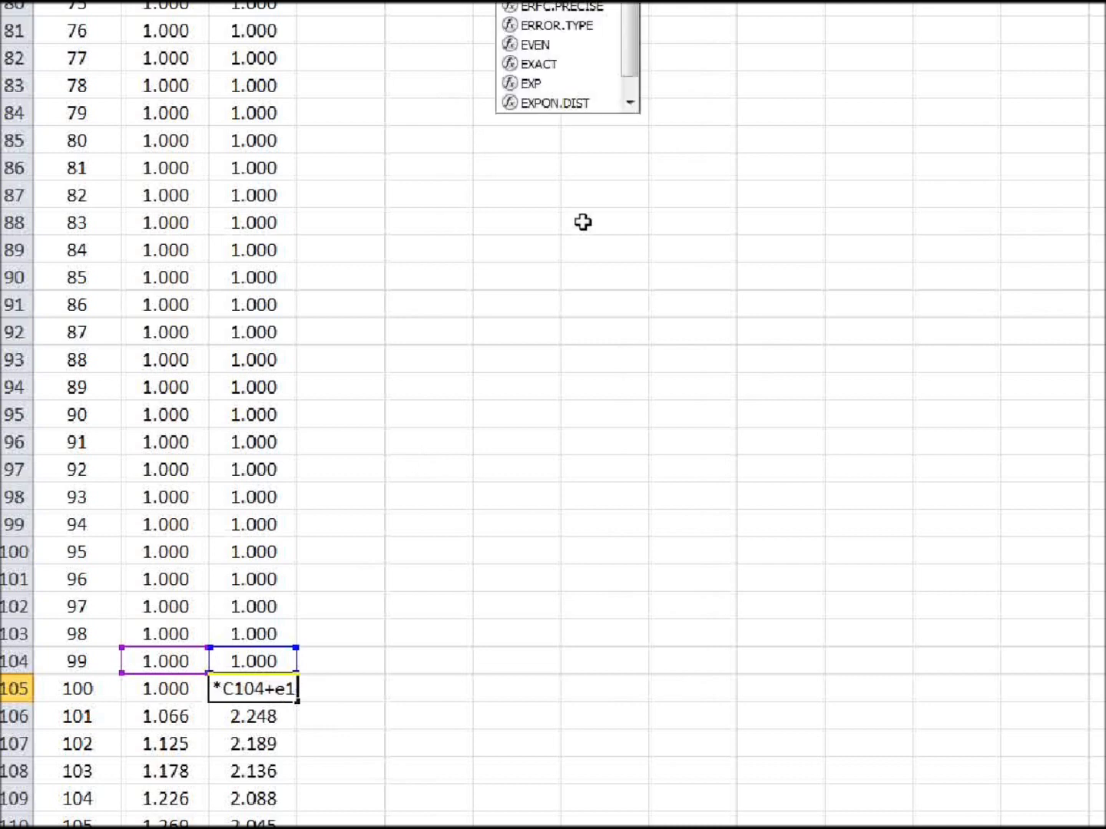
pyautogui.press('Return')
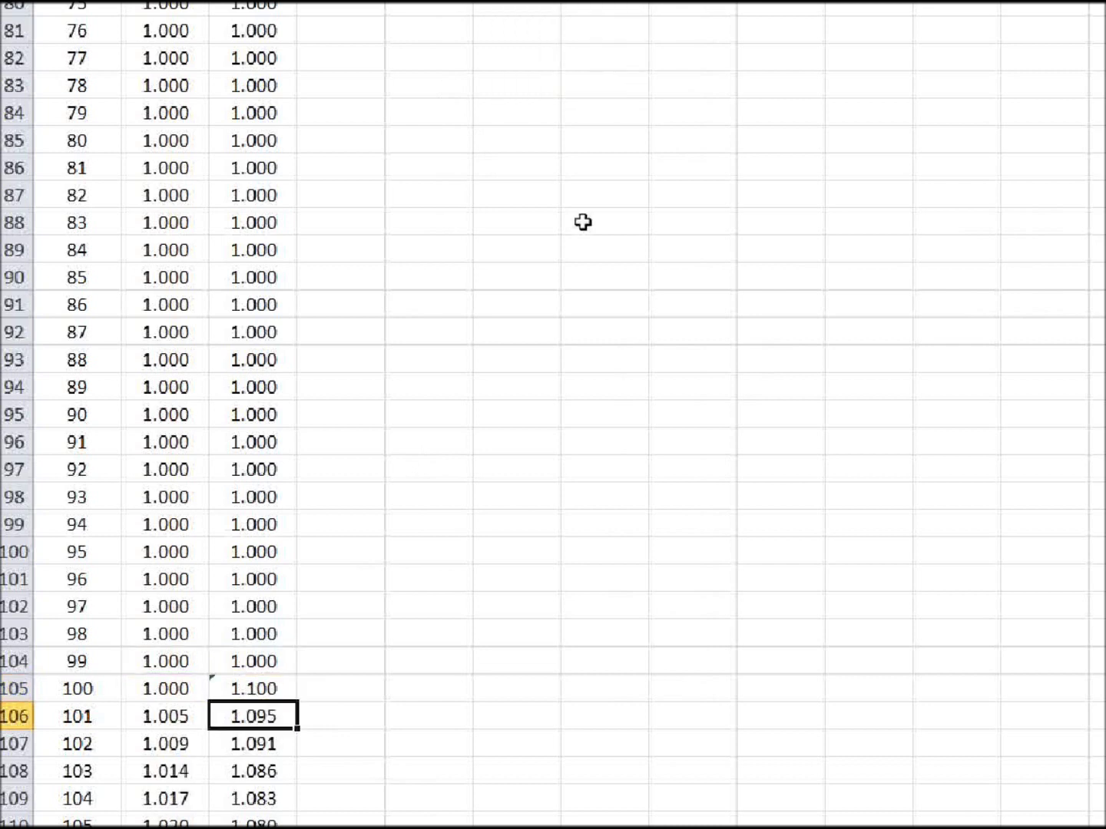
pyautogui.press('Left')
pyautogui.press('Left')
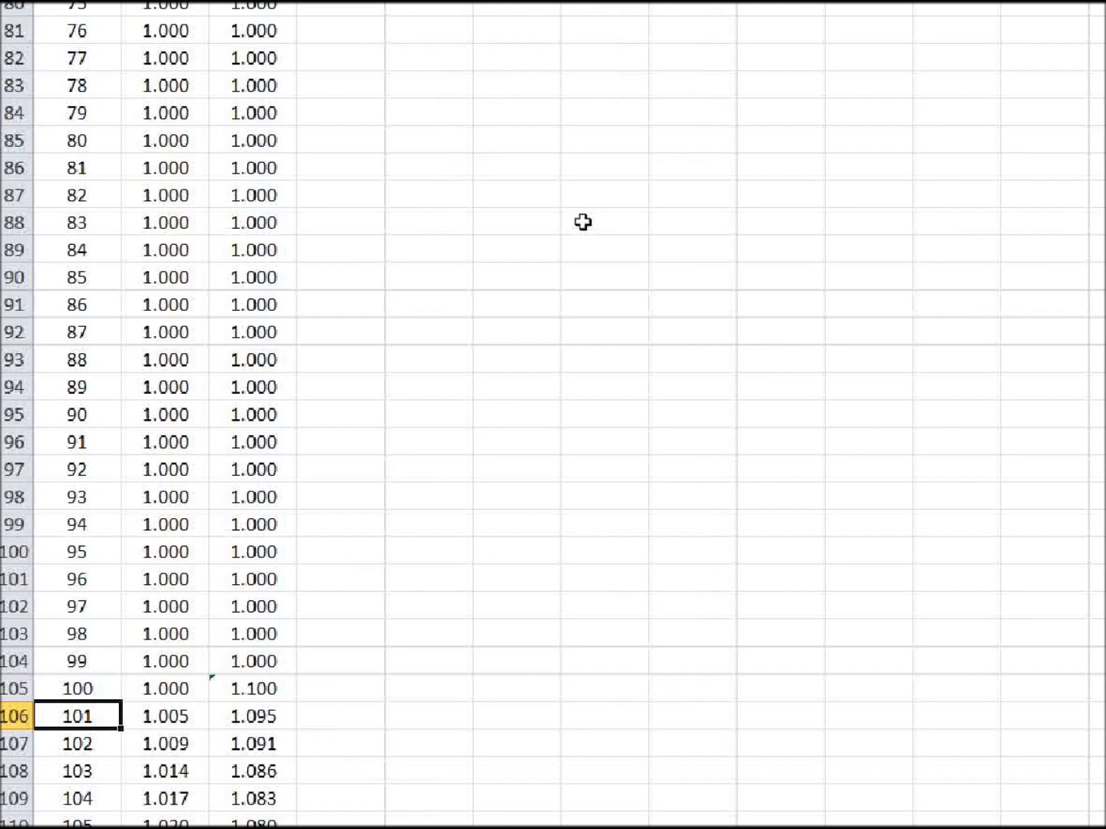
pyautogui.scroll(20, 582, 222)
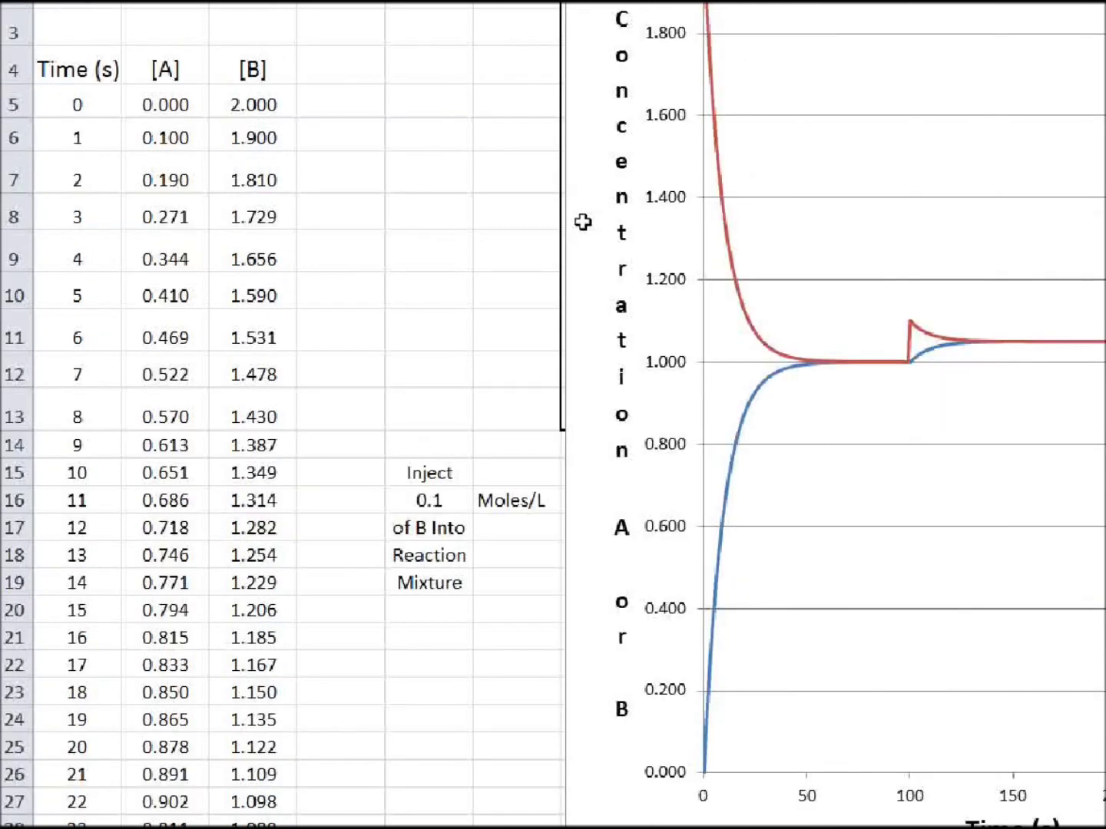
# - Set the injected amount of B in cell E16 to 1 Moles/L and pick out the [B] curve in the chart
pyautogui.click(434, 500)
pyautogui.write('1')
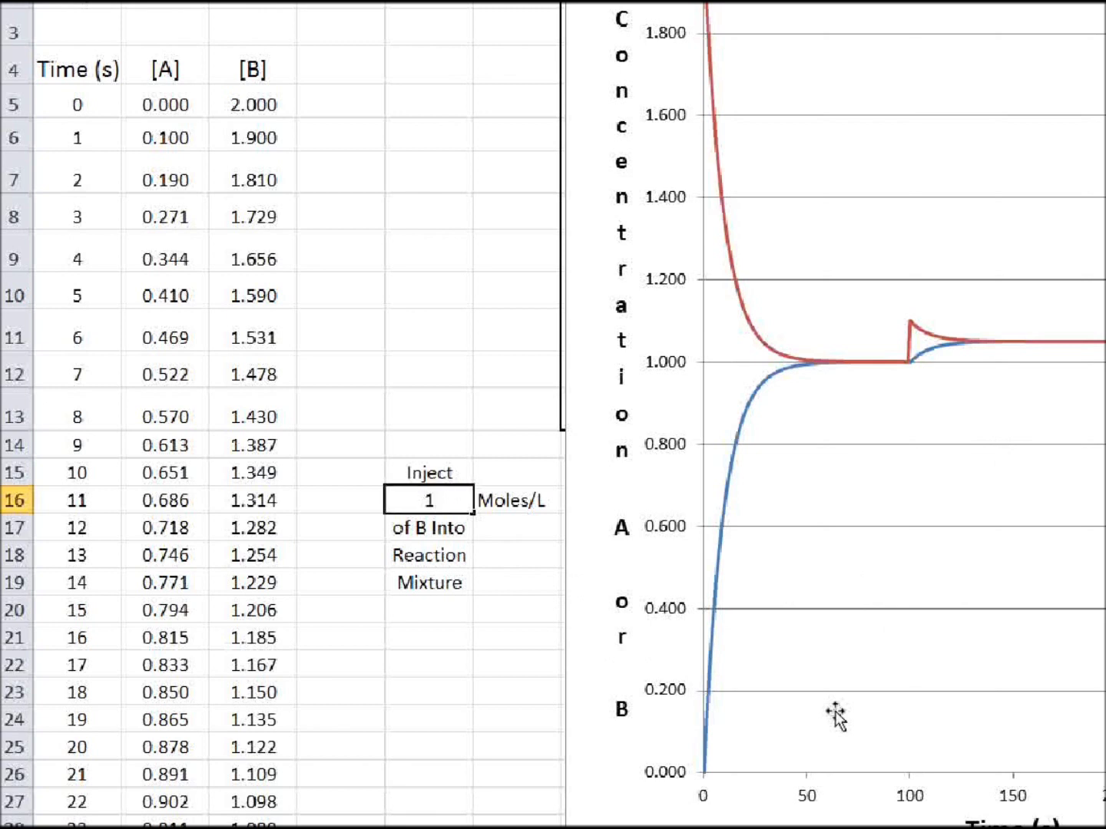
pyautogui.press('Return')
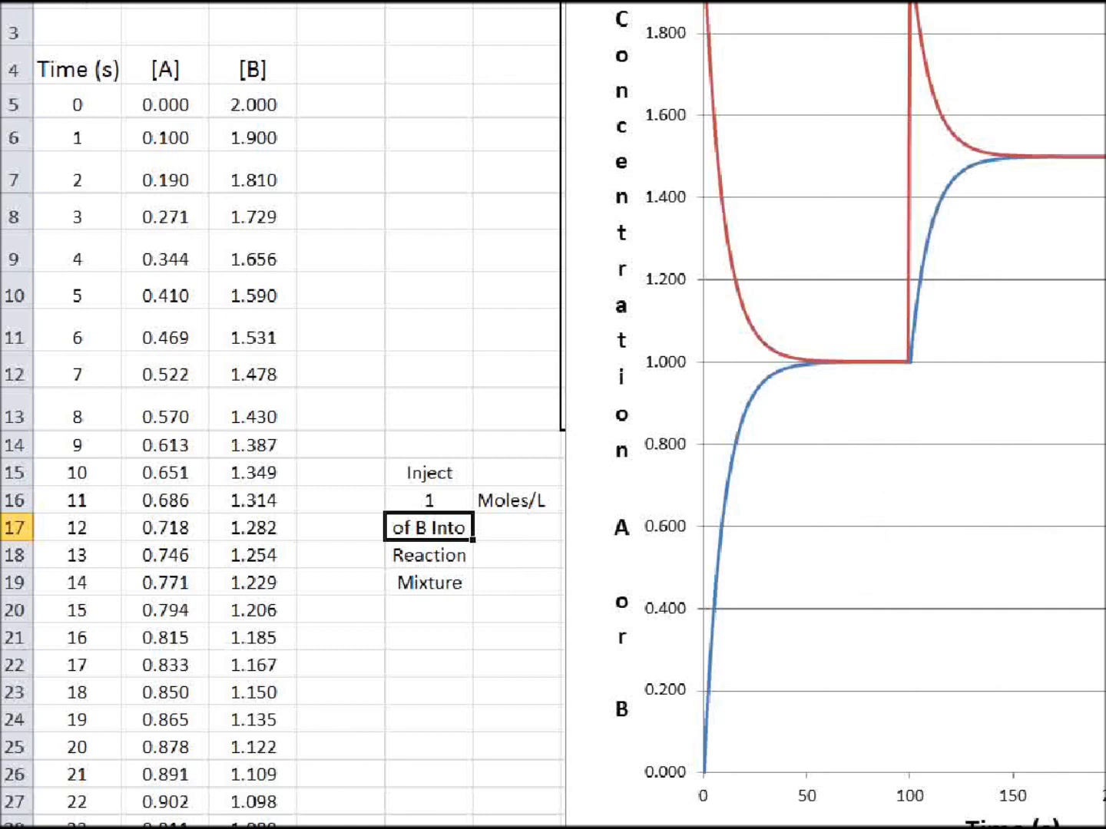
pyautogui.click(921, 57)
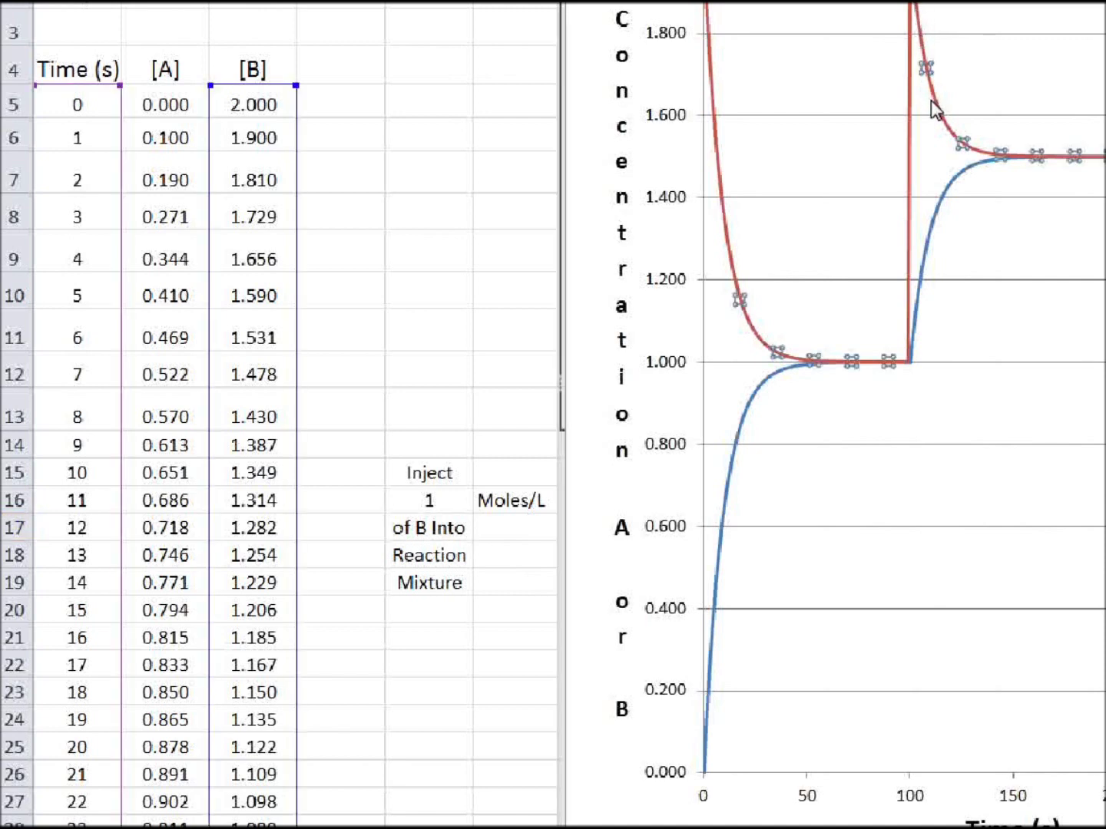
pyautogui.click(1008, 269)
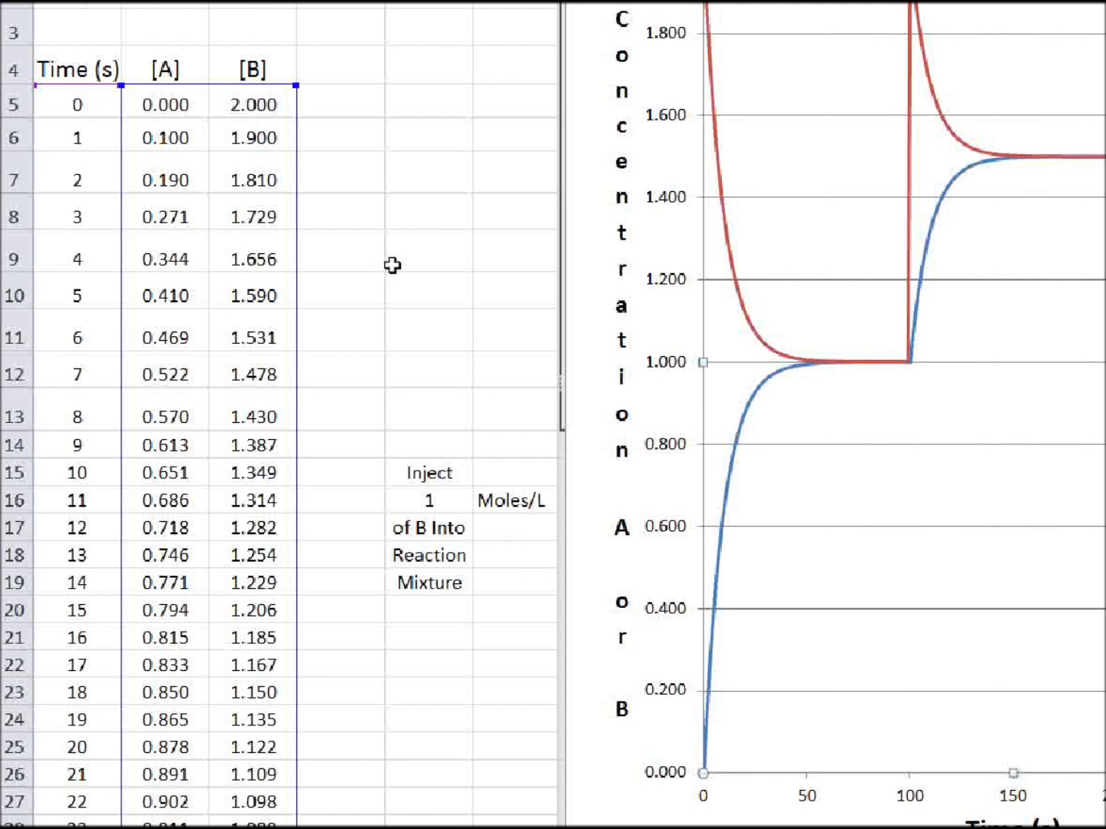
# - Set the injected amount of B in cell E16 to -1 Moles/L to model removing B
pyautogui.click(427, 496)
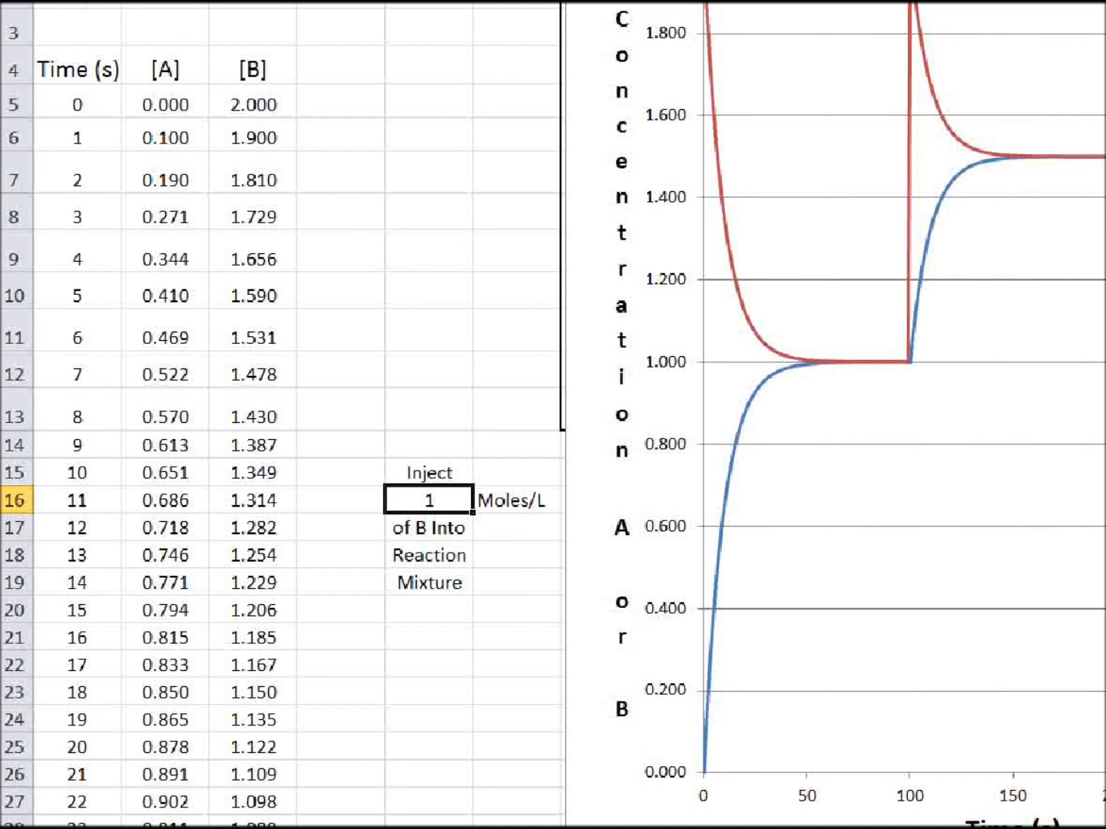
pyautogui.write('-1')
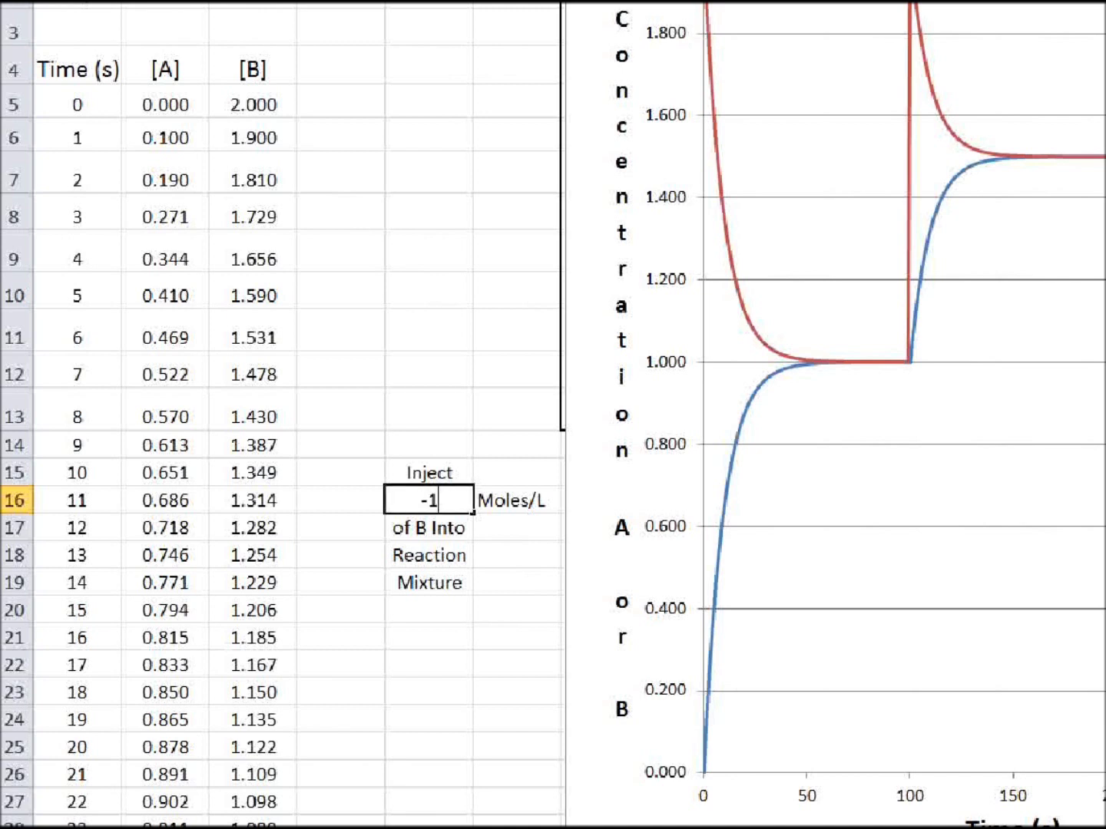
pyautogui.press('Return')
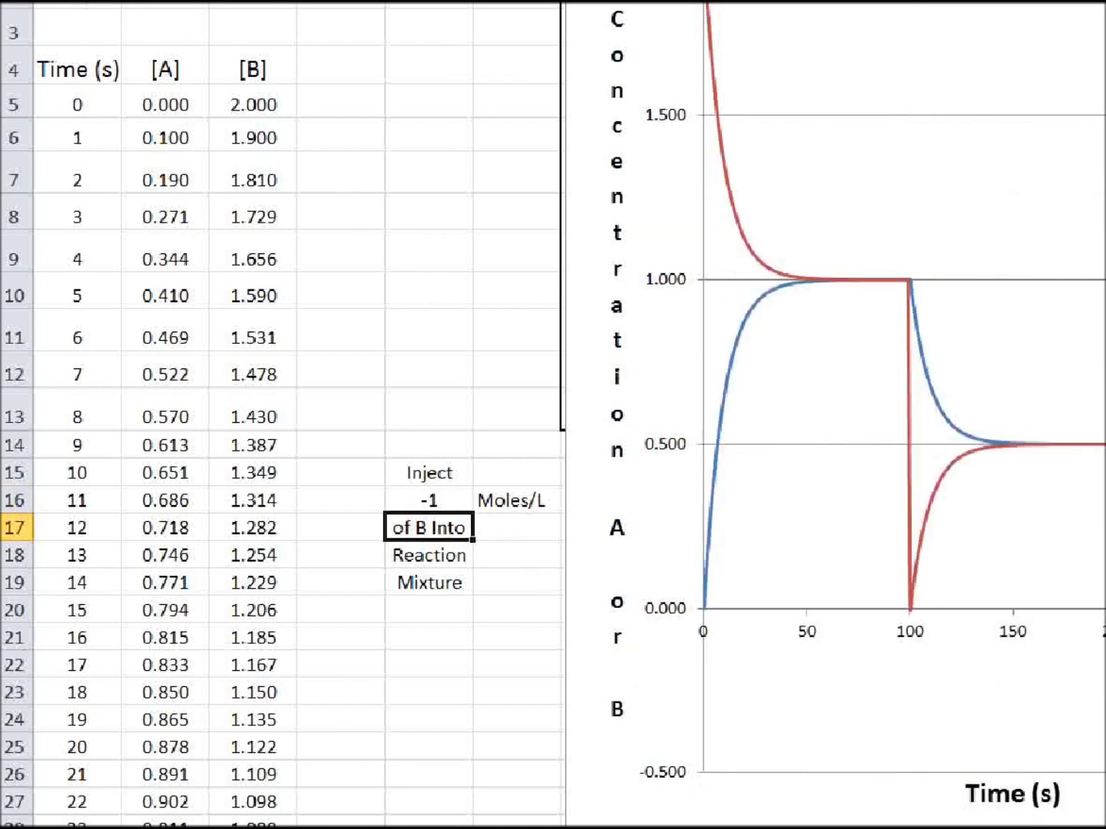